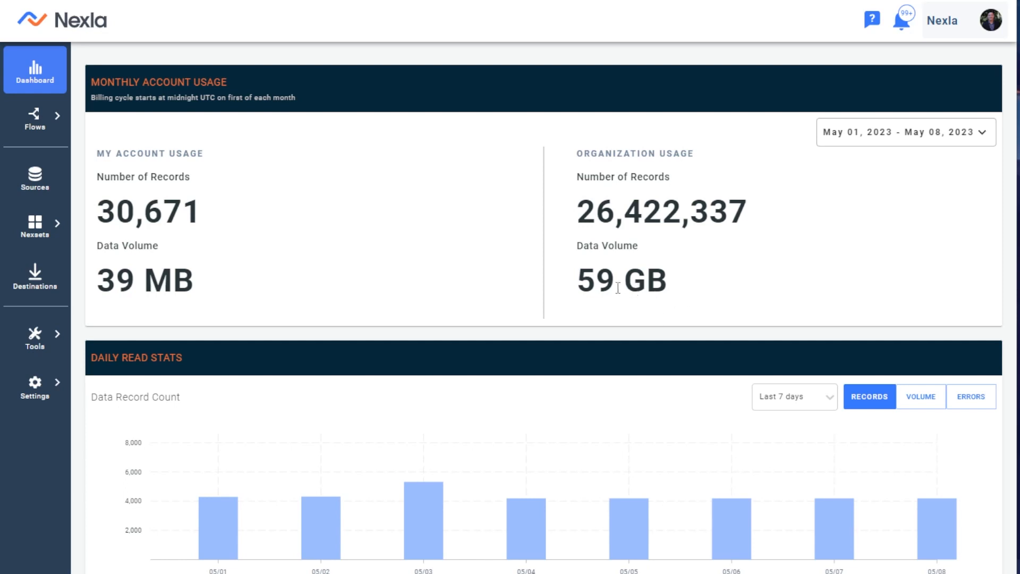
Step: Review the dashboard's account usage, daily read and write charts, per-flow statistics, notifications and errors, plus the available Tools options
scroll(473, 245, down, 3)
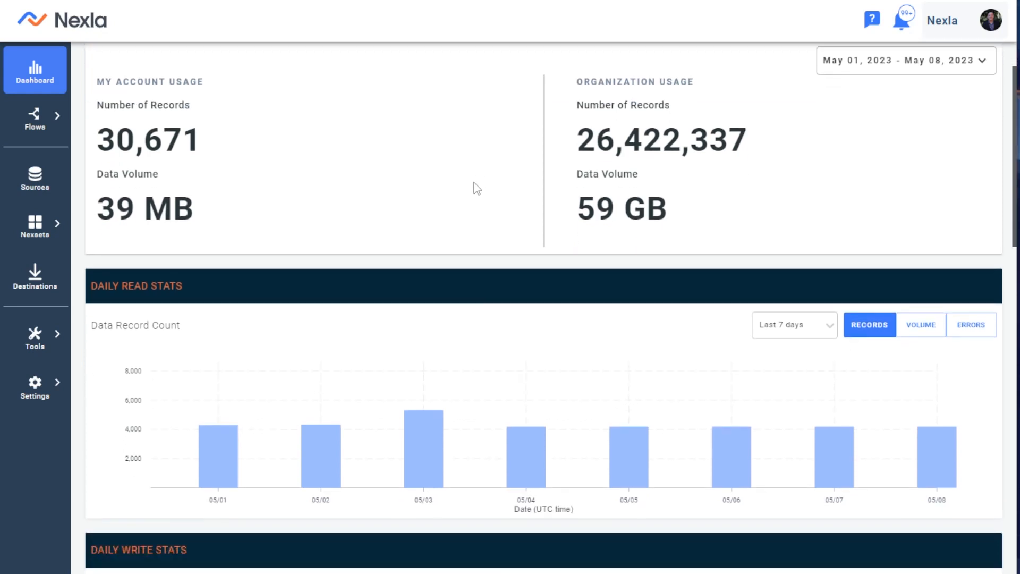
scroll(487, 170, down, 6)
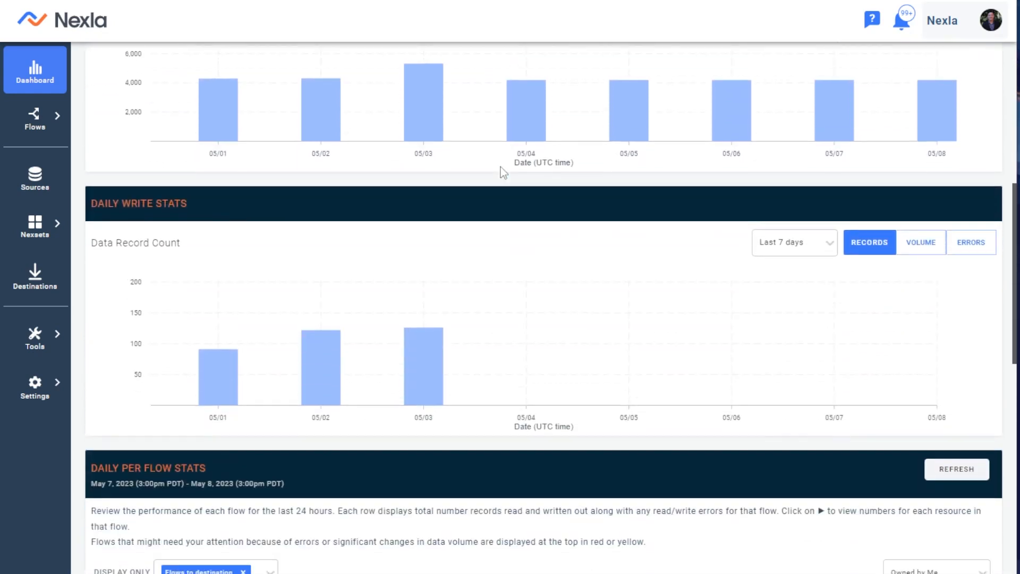
scroll(511, 177, down, 7)
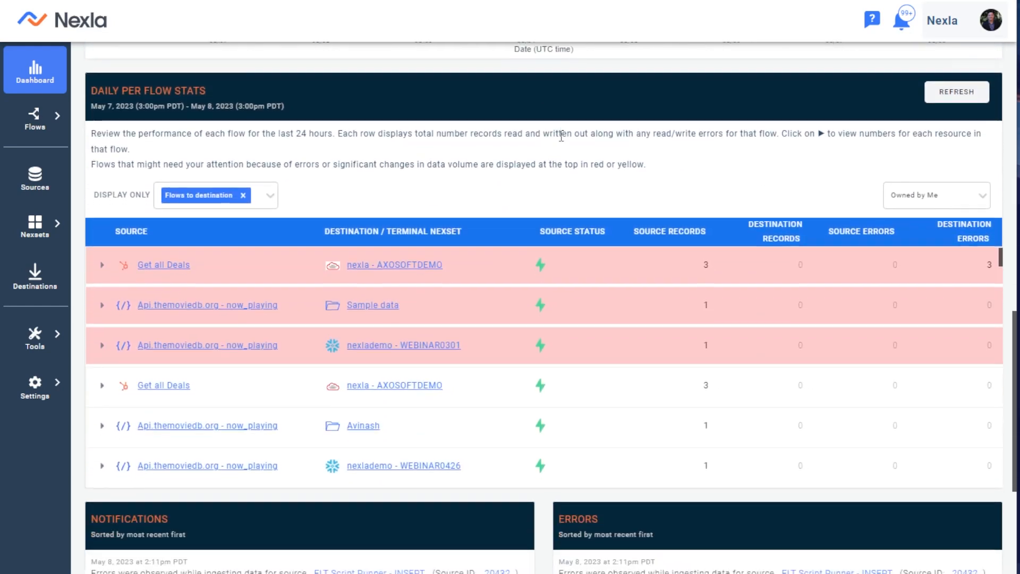
scroll(560, 125, down, 5)
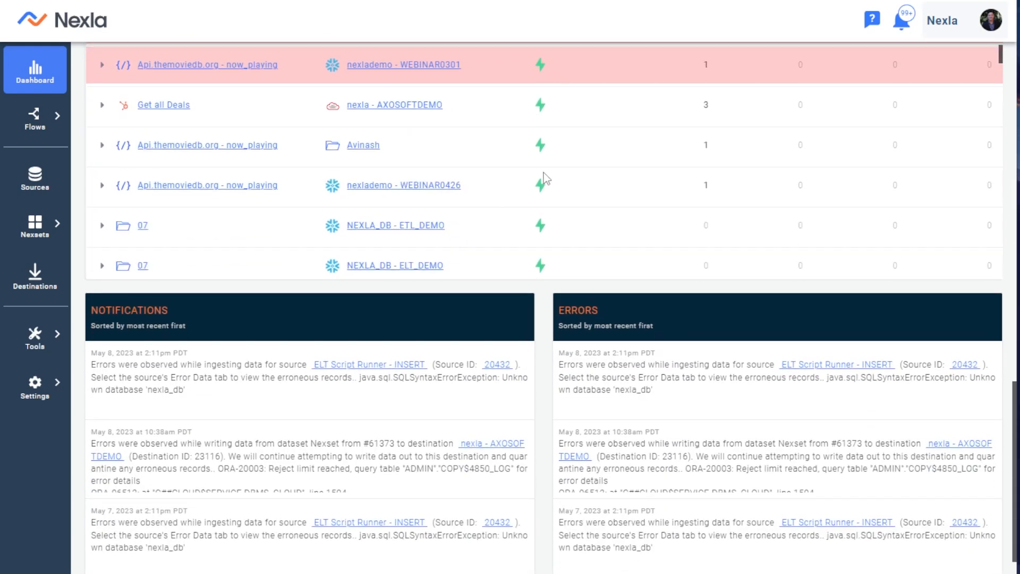
scroll(563, 322, up, 20)
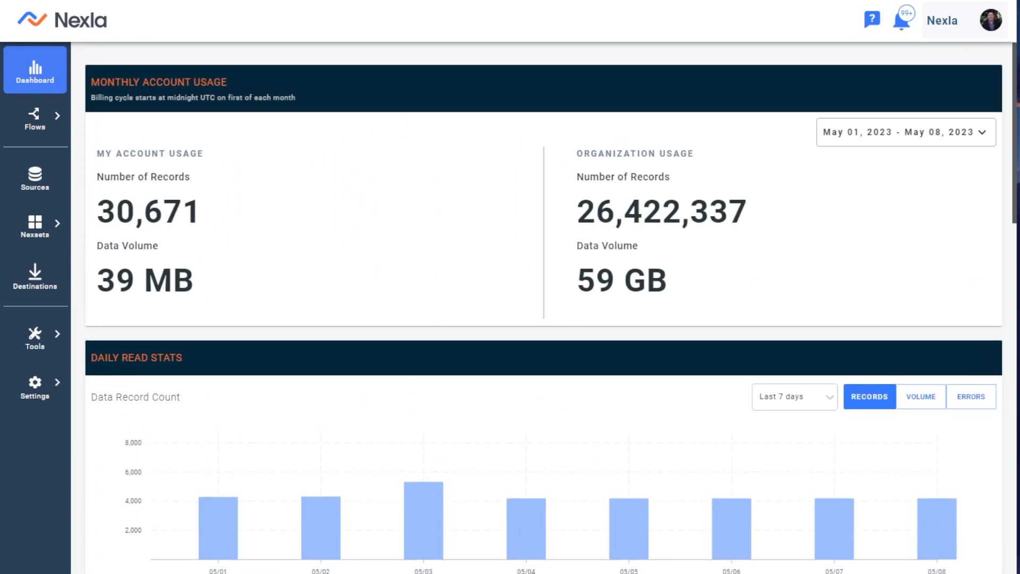
mouse_move(39, 249)
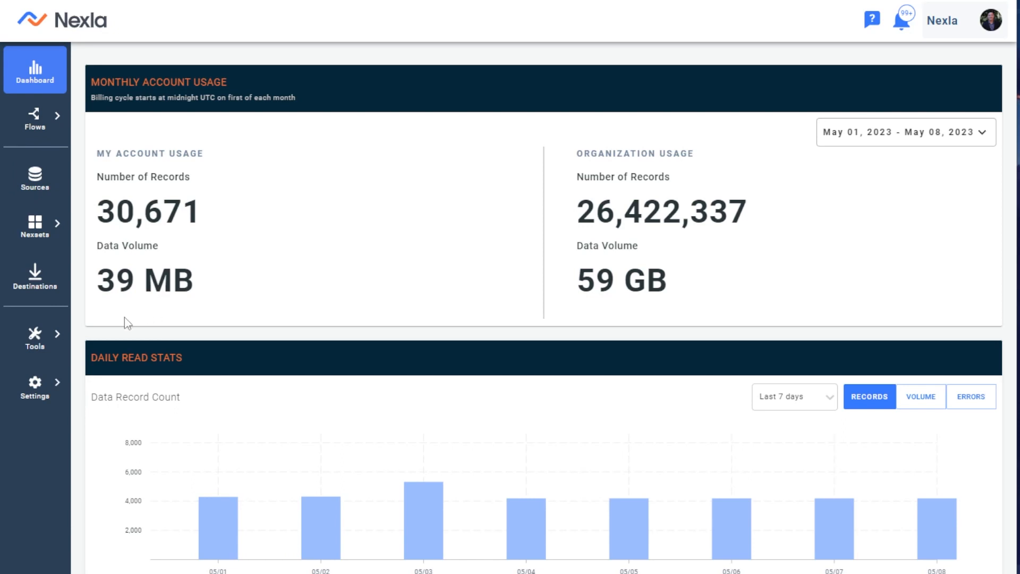
mouse_move(38, 340)
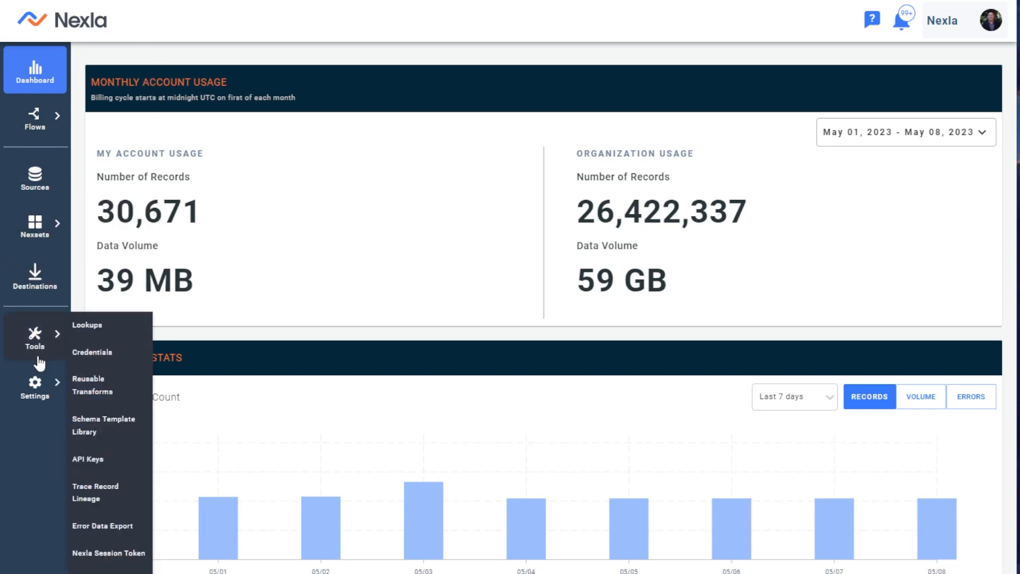
mouse_move(40, 383)
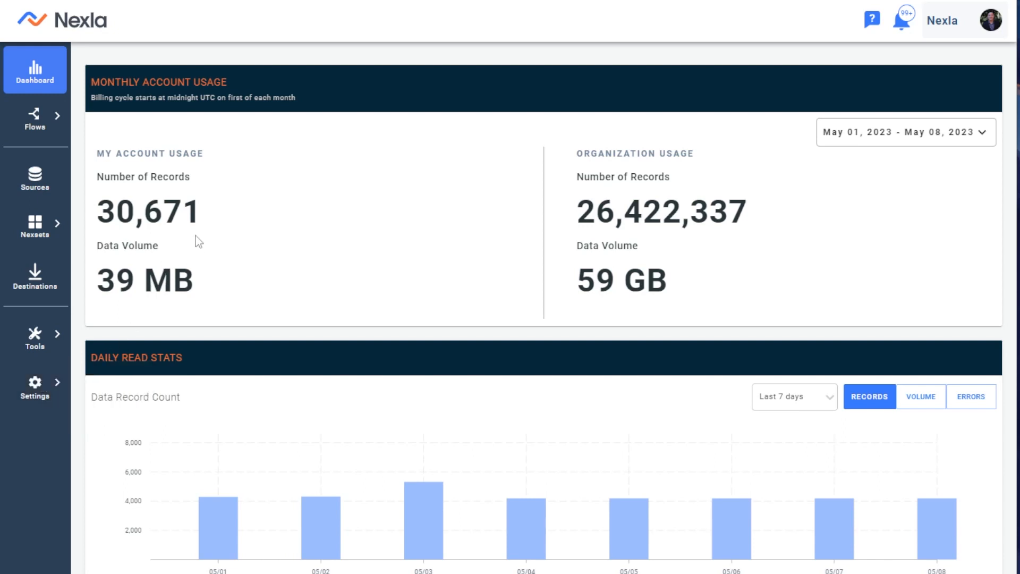
Step: Create a new data flow and start adding a new source to it
mouse_move(32, 122)
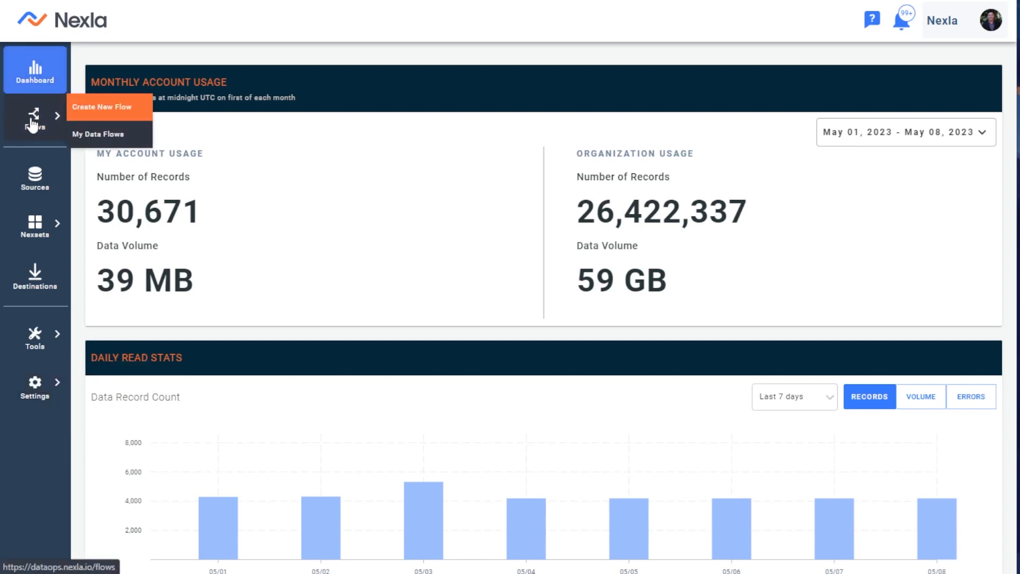
click(138, 108)
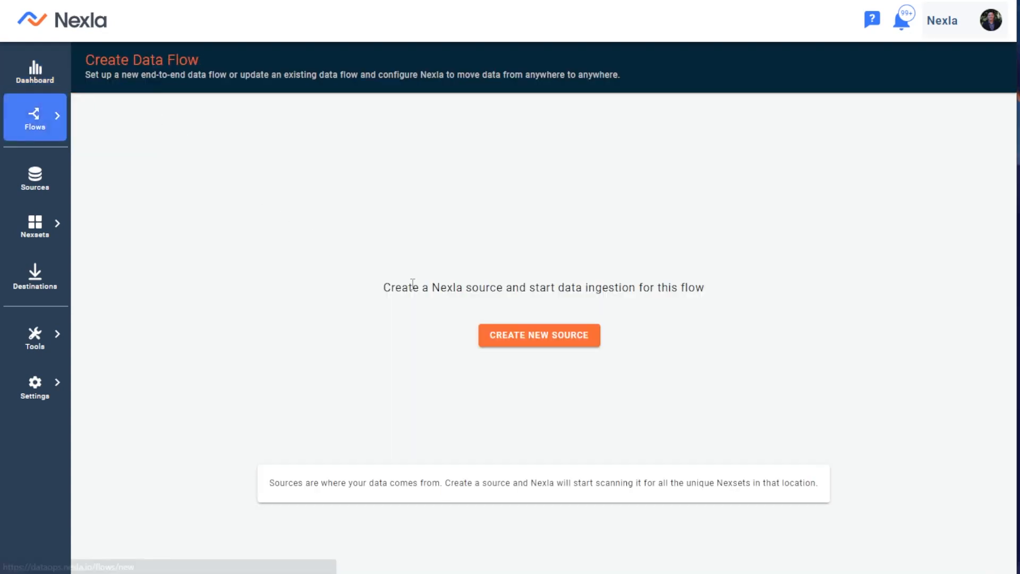
click(543, 341)
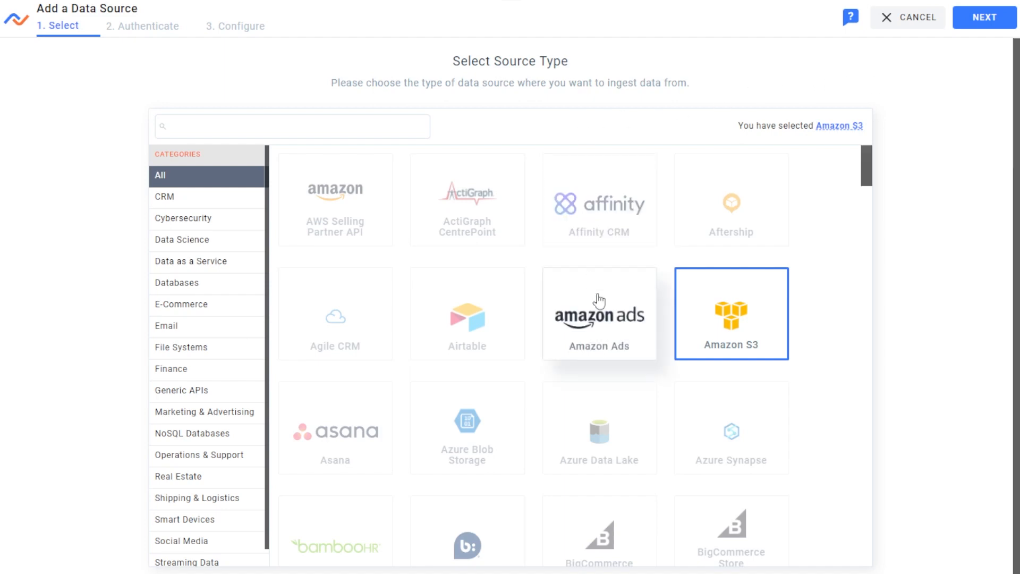
Step: Select Intuit QuickBooks as the source type and continue to authentication
scroll(599, 308, down, 4)
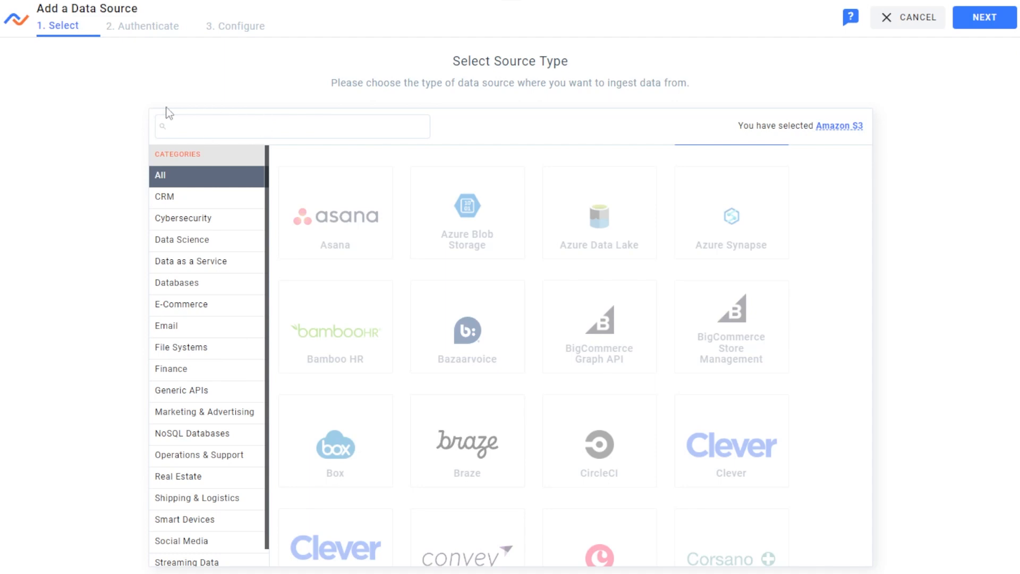
scroll(606, 241, down, 5)
scroll(593, 259, down, 13)
scroll(586, 257, down, 6)
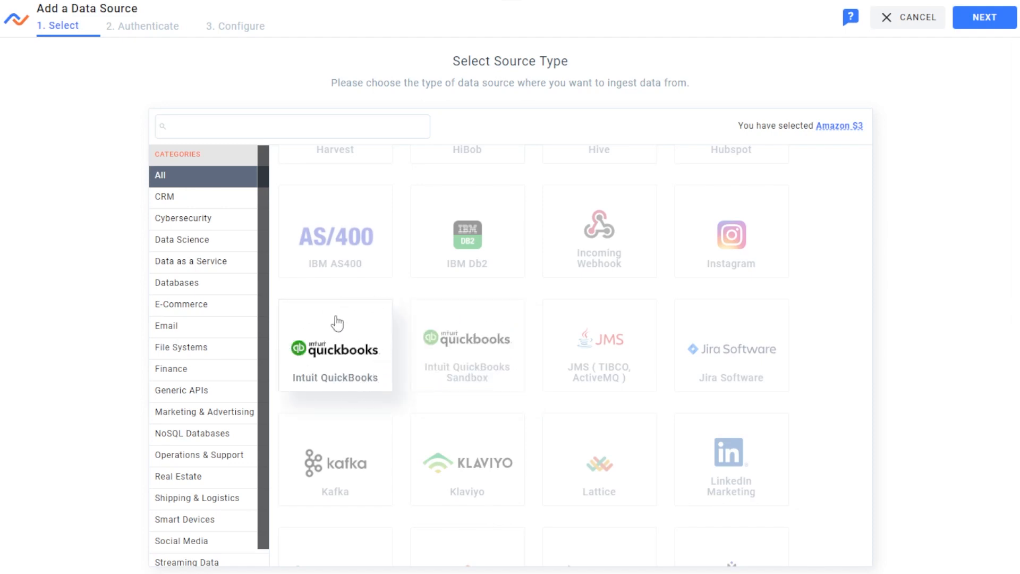
click(363, 324)
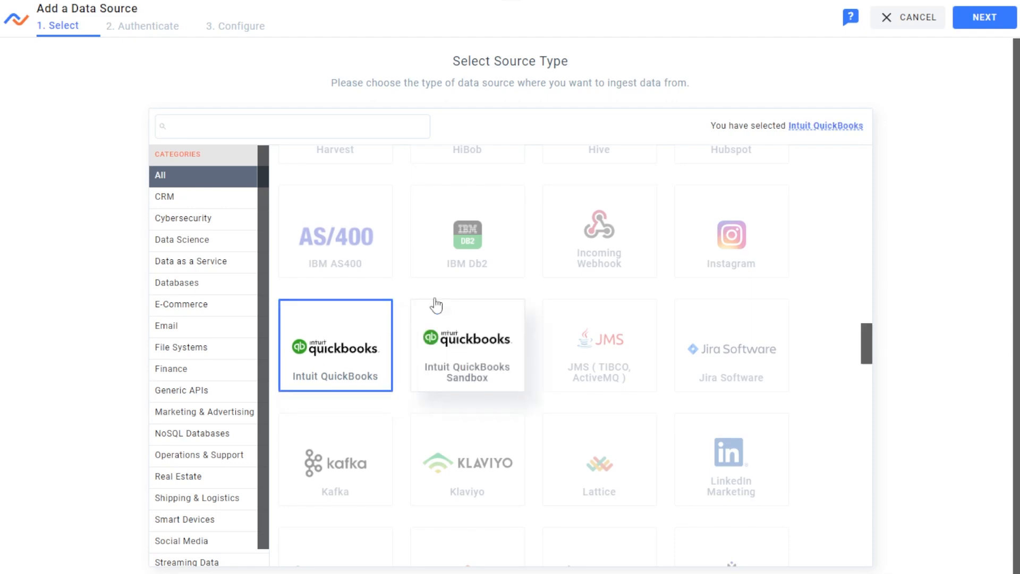
click(979, 18)
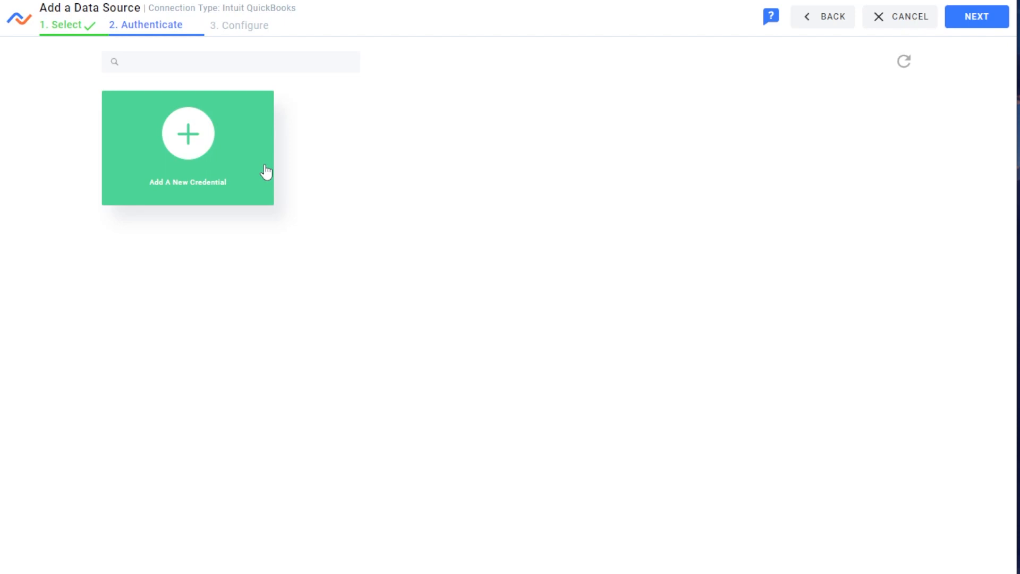
Step: Start a new Intuit QuickBooks credential and choose Accounting API as its access scope
click(245, 144)
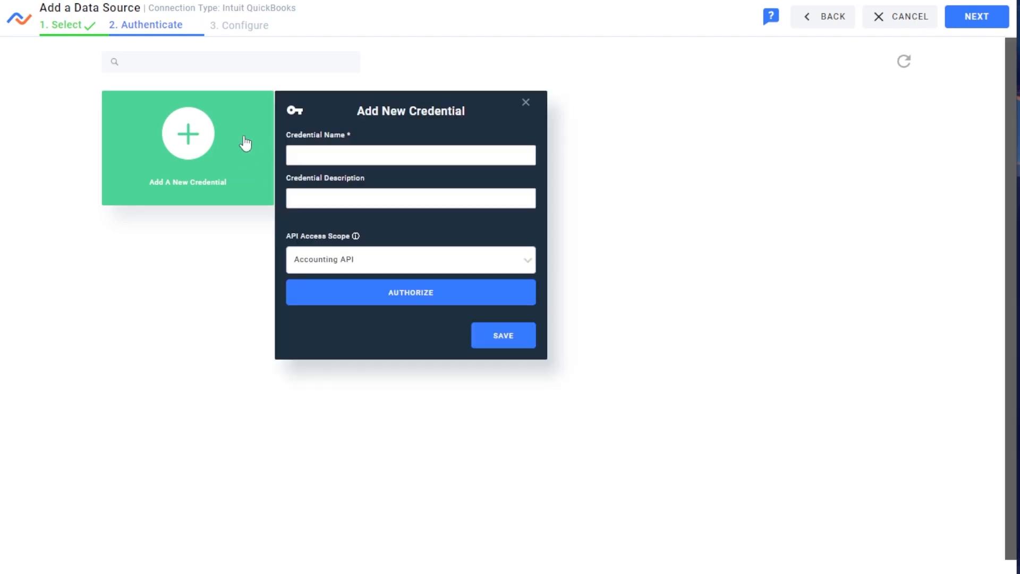
click(347, 152)
click(362, 131)
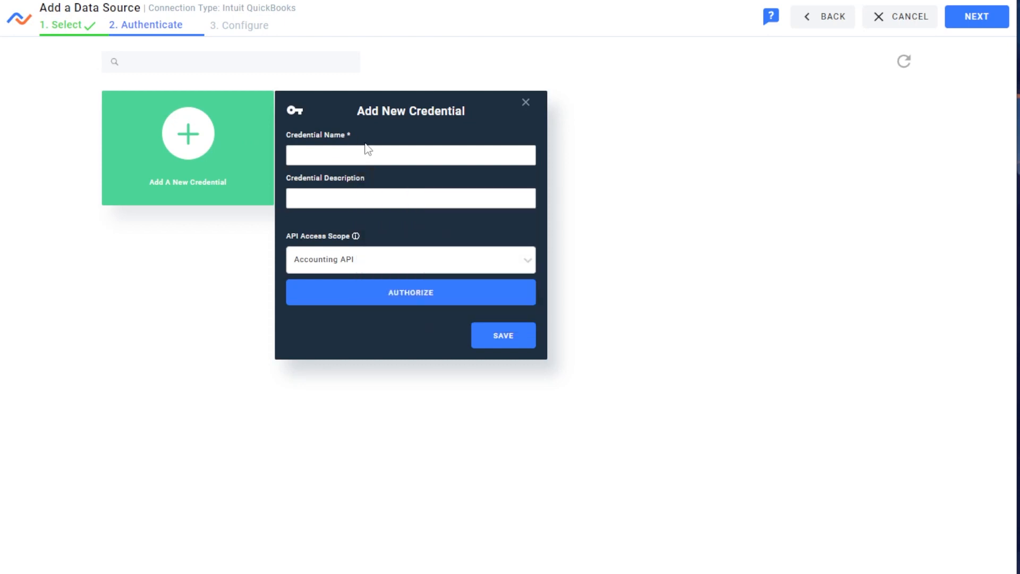
click(380, 259)
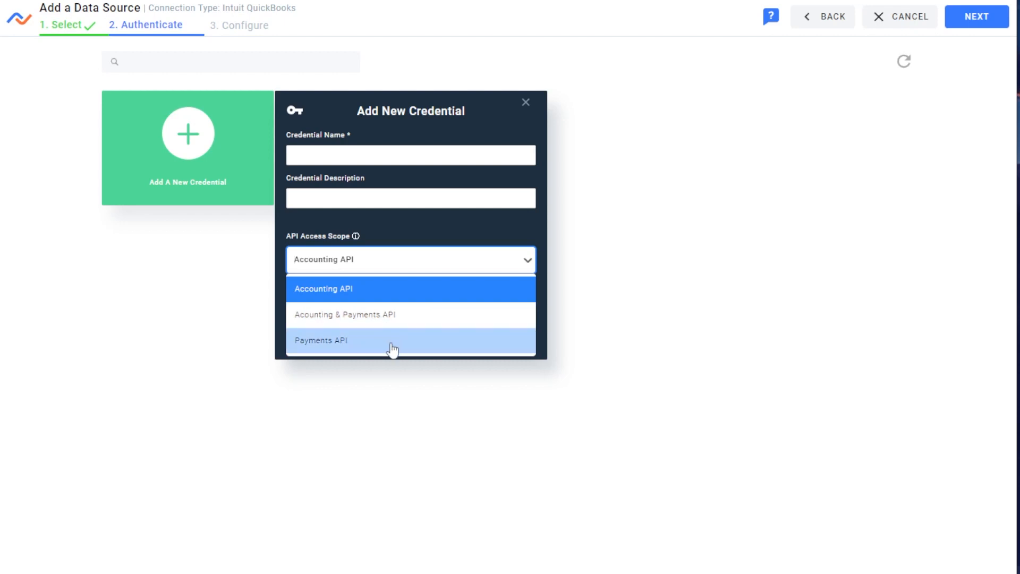
click(389, 289)
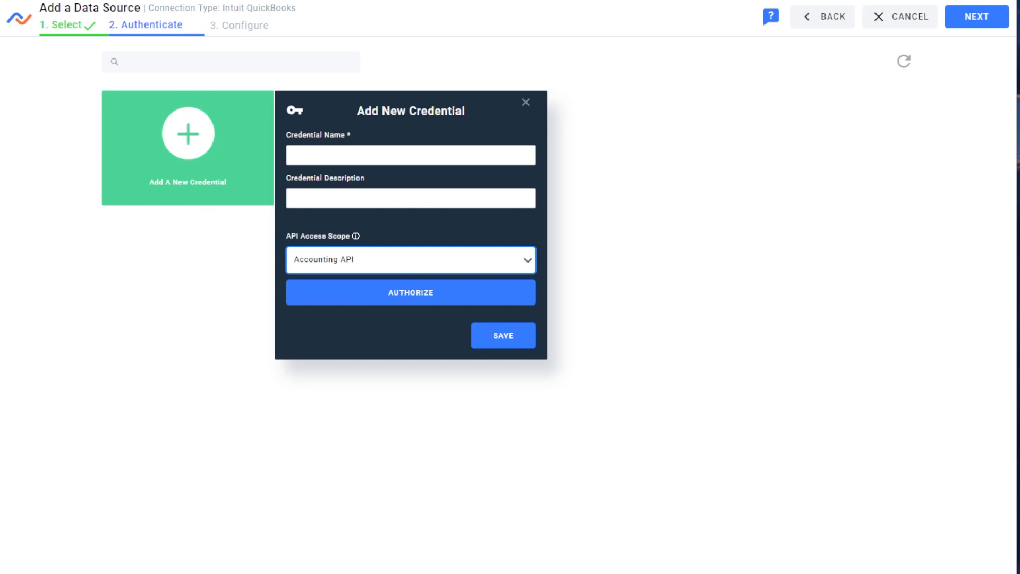
Step: Start authorizing the new credential, inspect the Intuit sign-in window, and close it without signing in
click(412, 299)
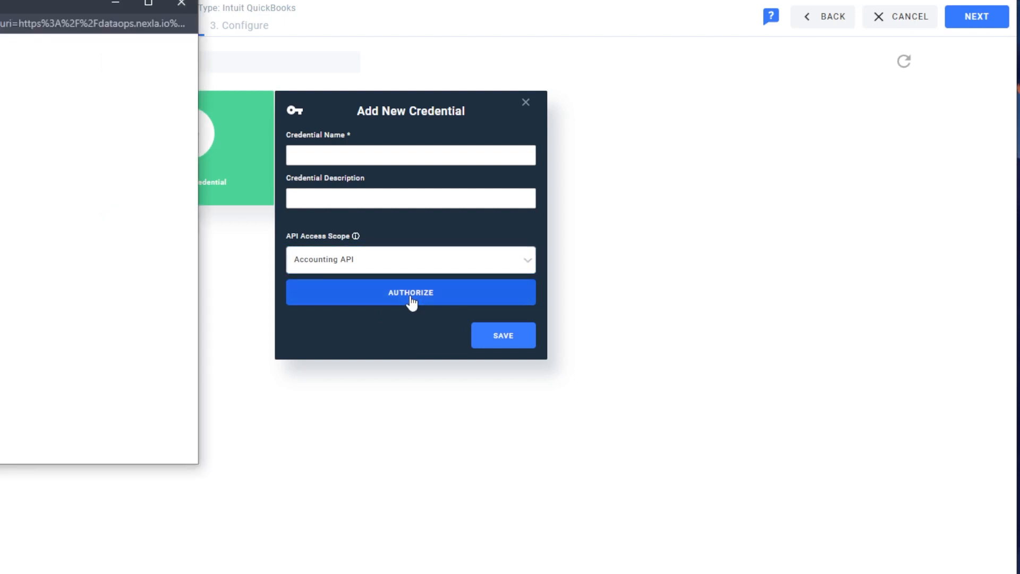
drag(171, 20, 392, 30)
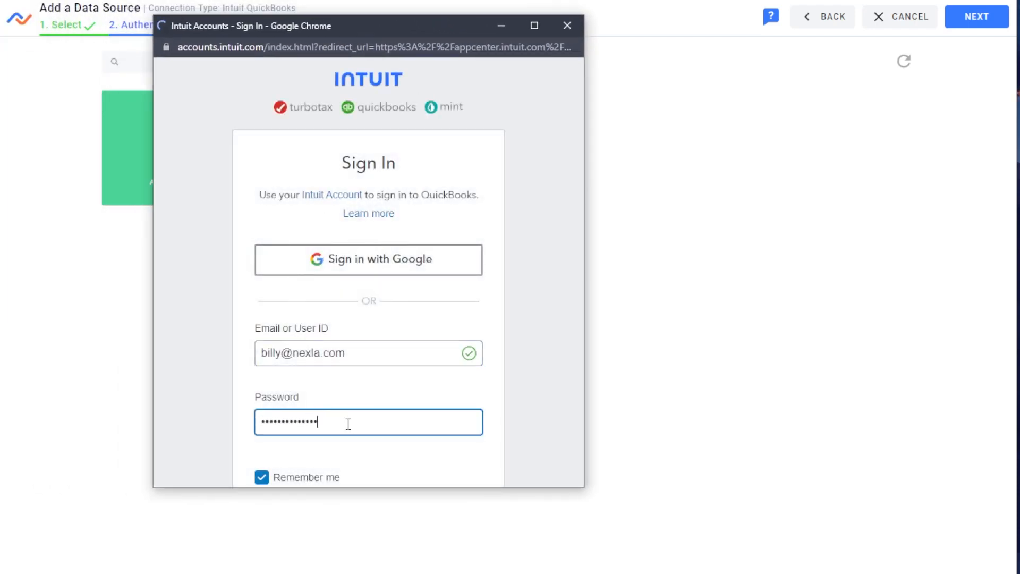
scroll(416, 374, down, 1)
scroll(423, 389, up, 1)
scroll(440, 382, down, 1)
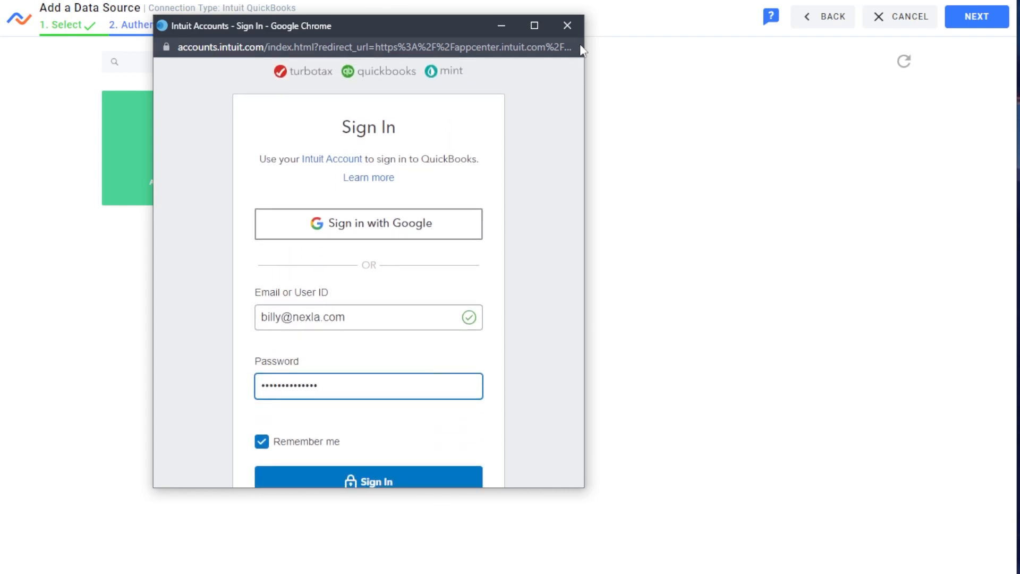
click(567, 25)
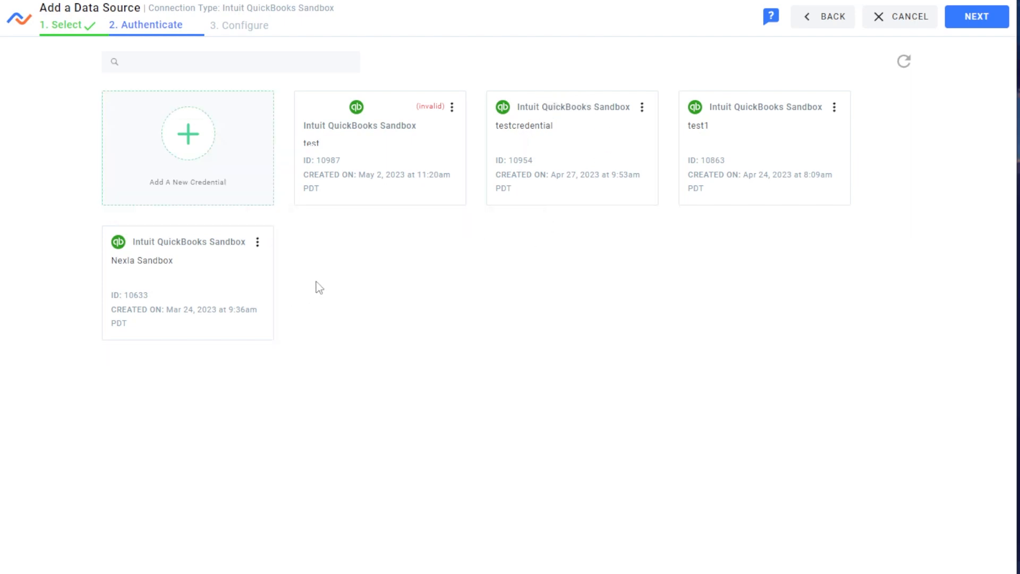
Step: Select the existing Nexla Sandbox credential for the Intuit QuickBooks Sandbox source and continue to its configuration
click(197, 288)
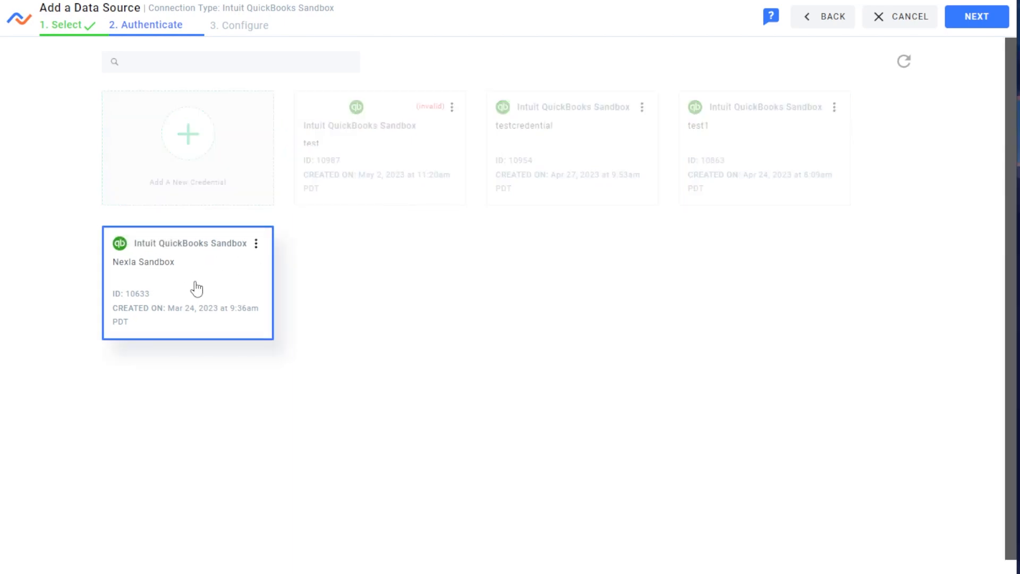
click(973, 16)
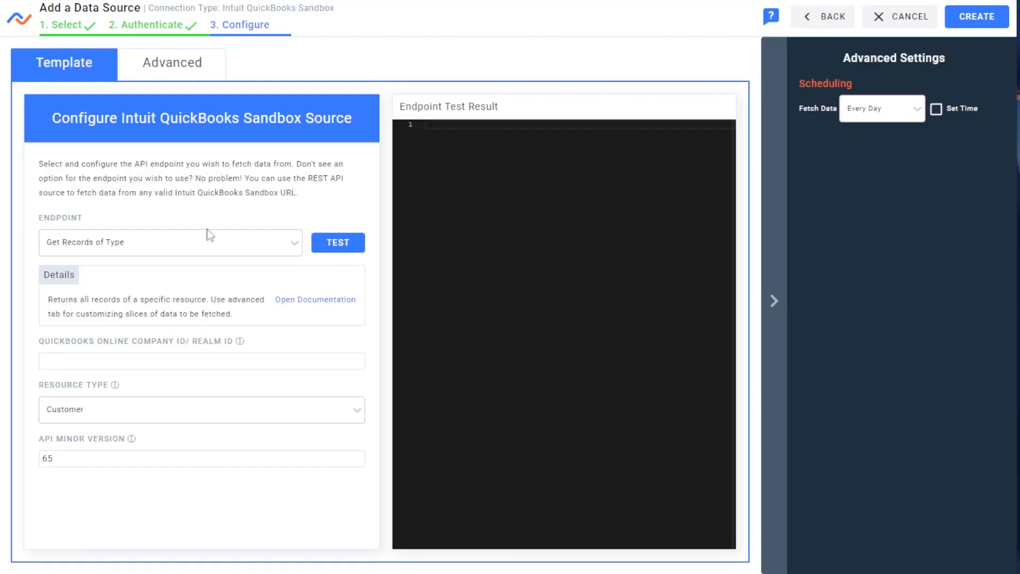
Step: Set the source endpoint to Get Records of Type and fill in the QuickBooks Online company ID
click(129, 243)
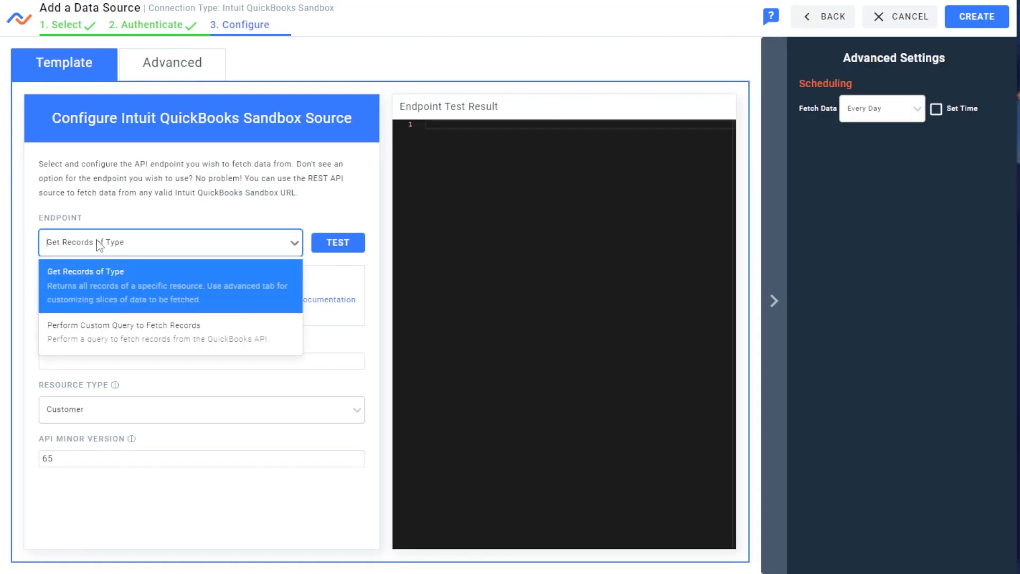
click(123, 285)
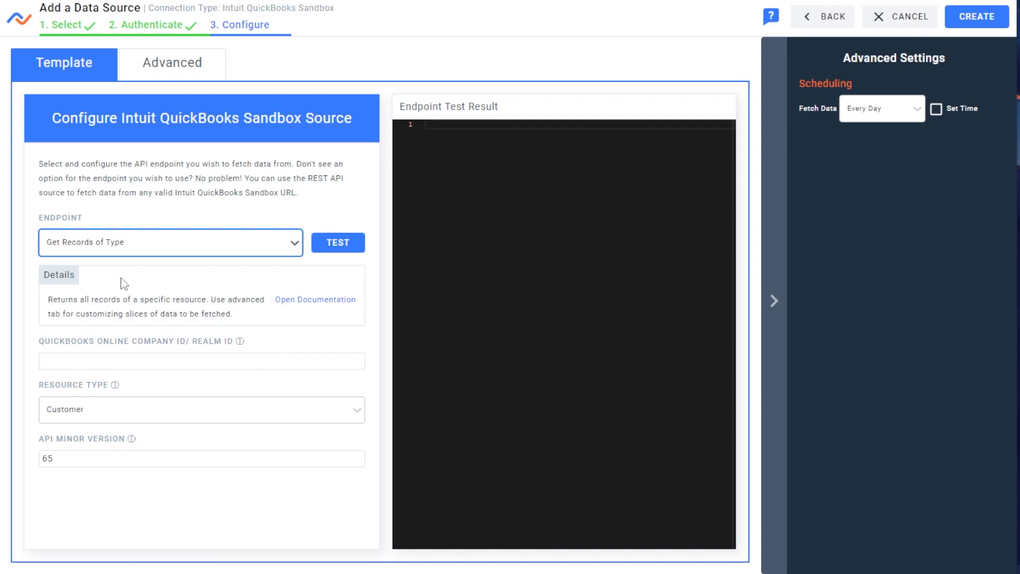
click(125, 358)
click(128, 386)
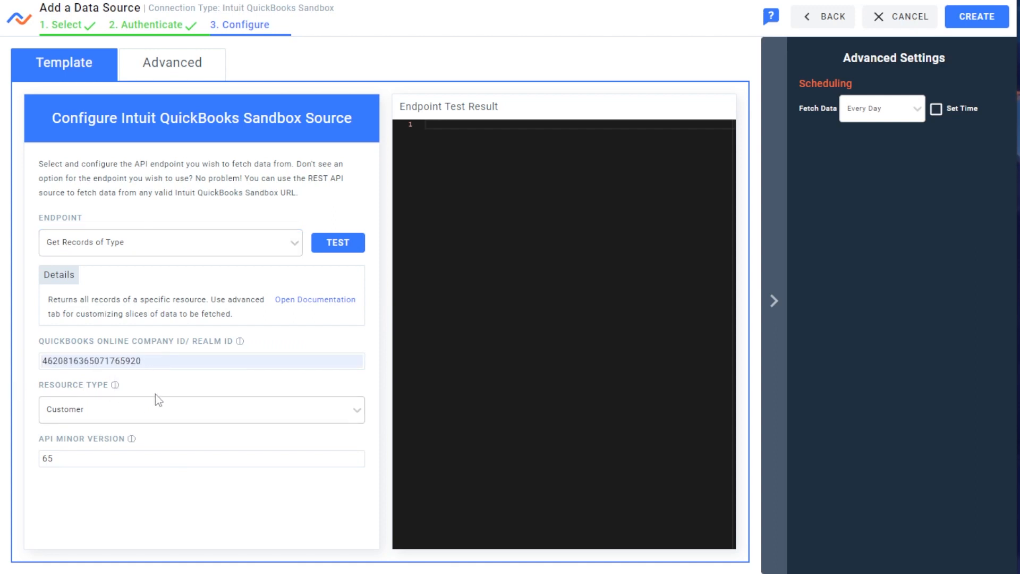
Step: Set the resource type to Vendor and test the endpoint
click(105, 416)
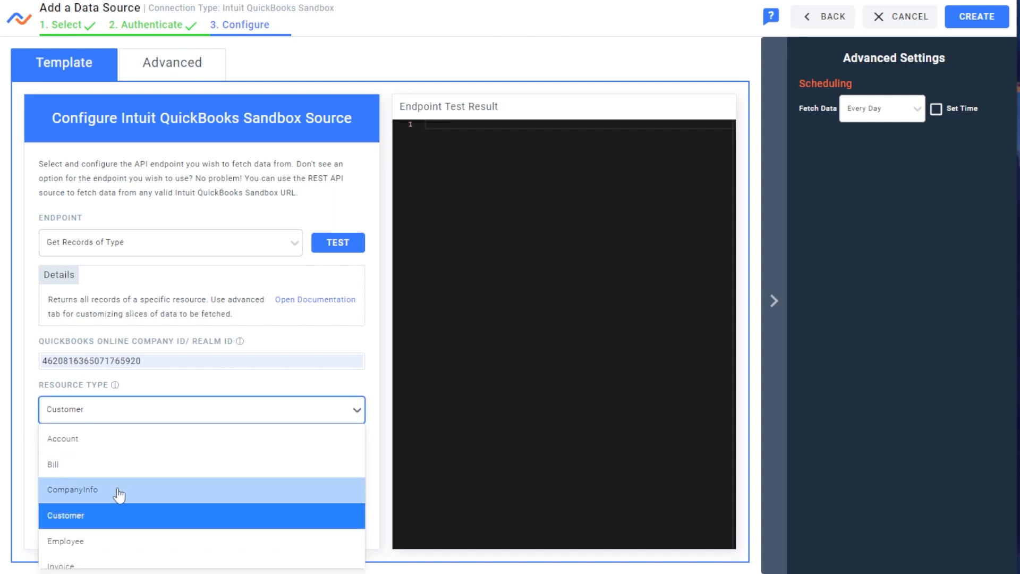
scroll(123, 518, down, 1)
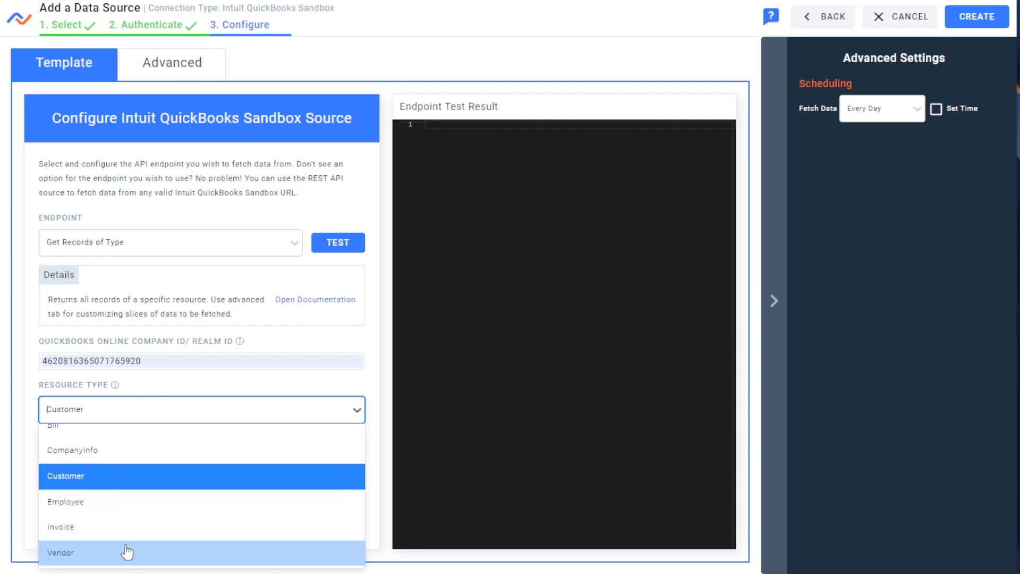
click(127, 552)
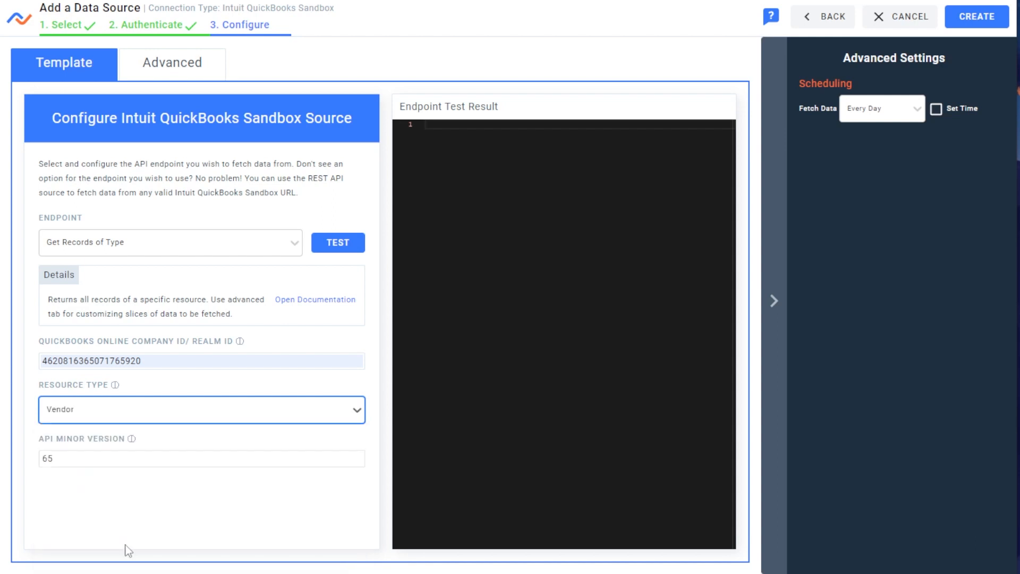
click(335, 247)
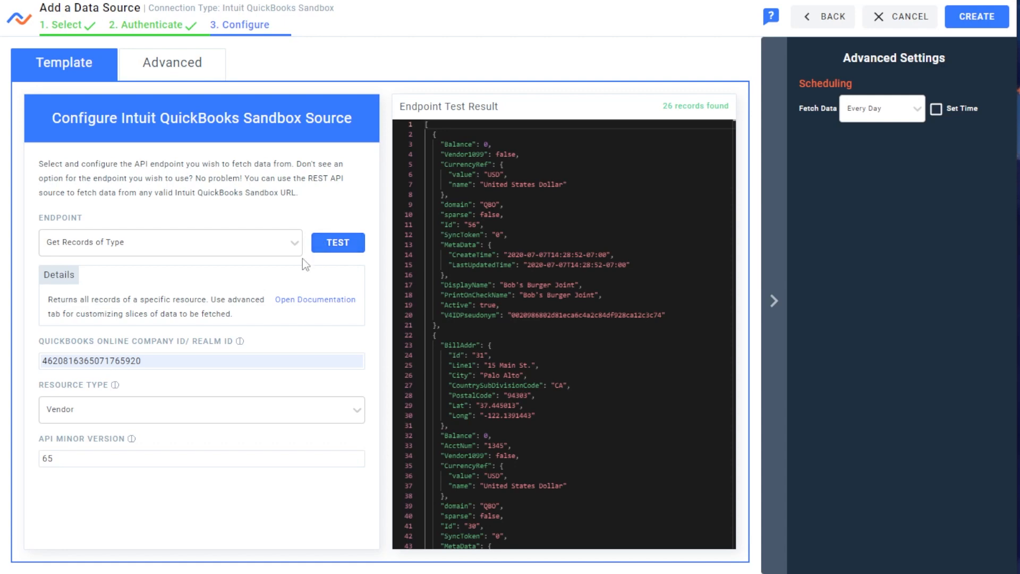
Step: Change the resource type to Invoice and test the endpoint again
click(168, 419)
scroll(59, 537, down, 1)
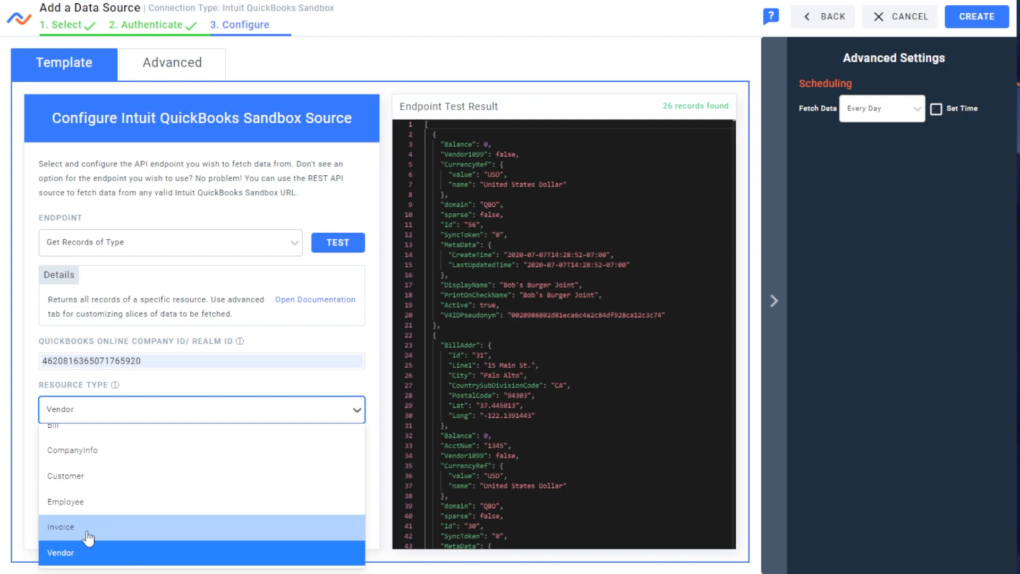
click(88, 531)
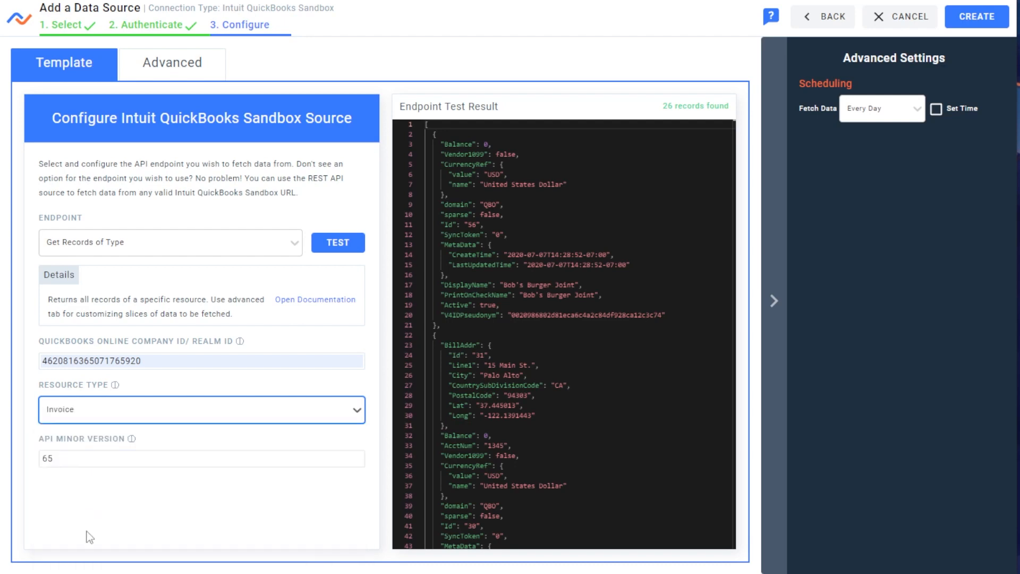
click(337, 240)
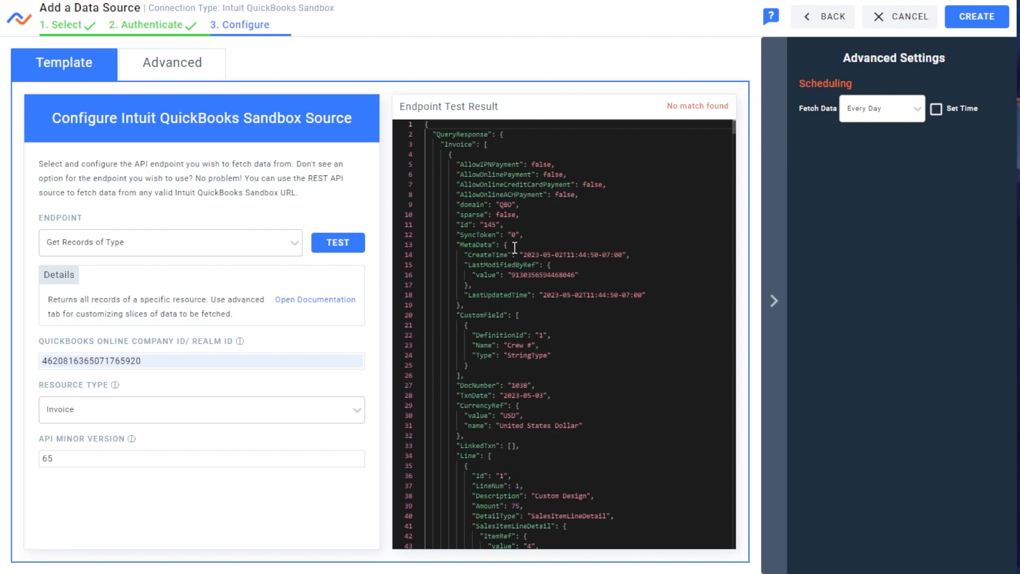
Step: Examine the invoice test response and the source's advanced API configuration, and test the endpoint again
scroll(499, 205, down, 4)
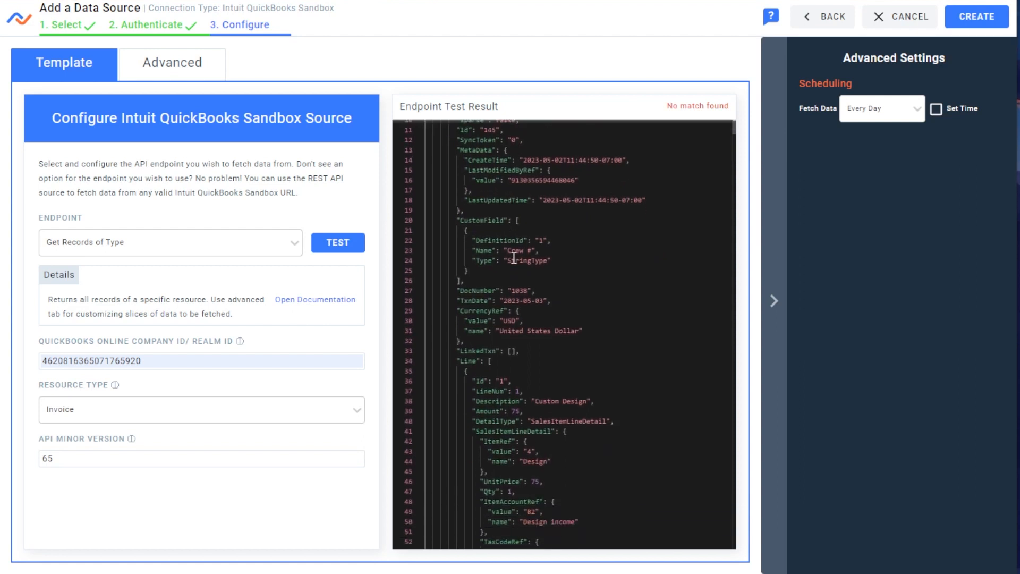
scroll(530, 313, down, 8)
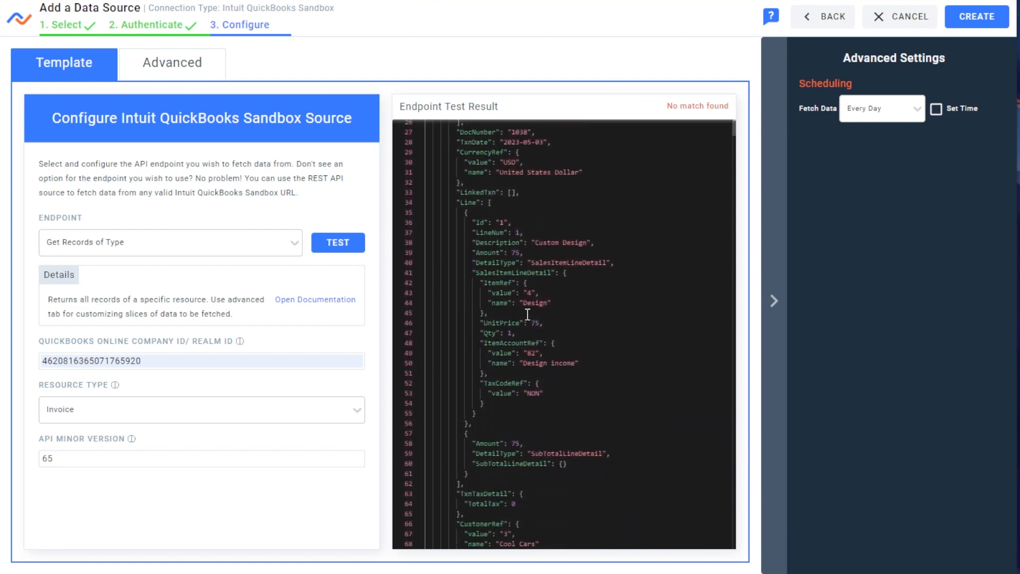
scroll(526, 265, down, 7)
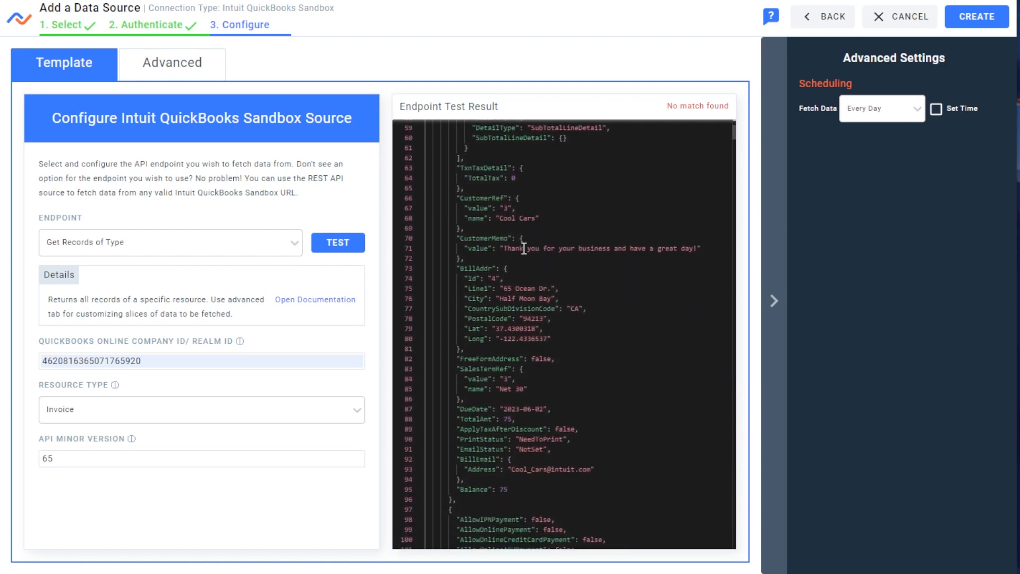
scroll(533, 253, down, 2)
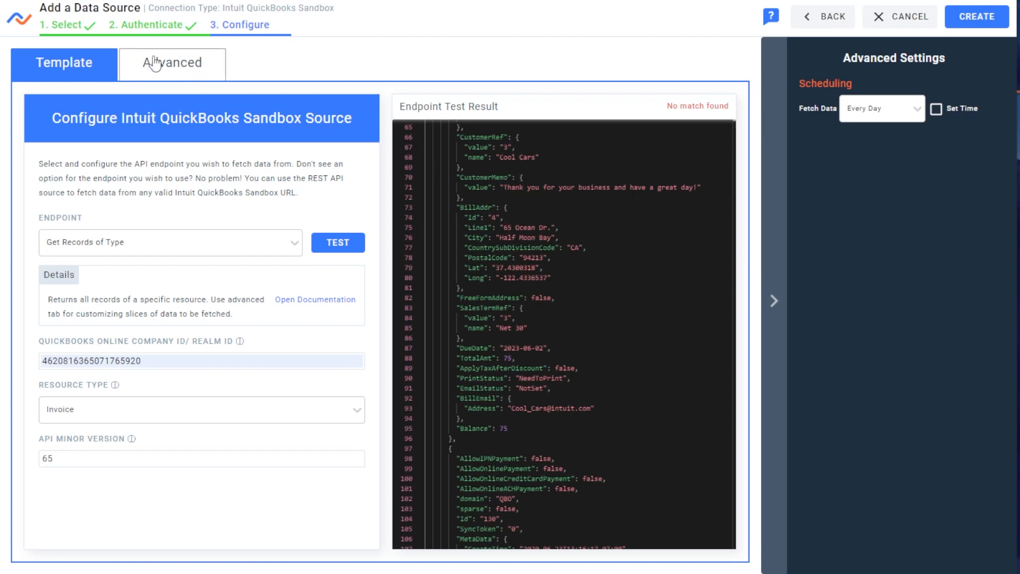
click(171, 76)
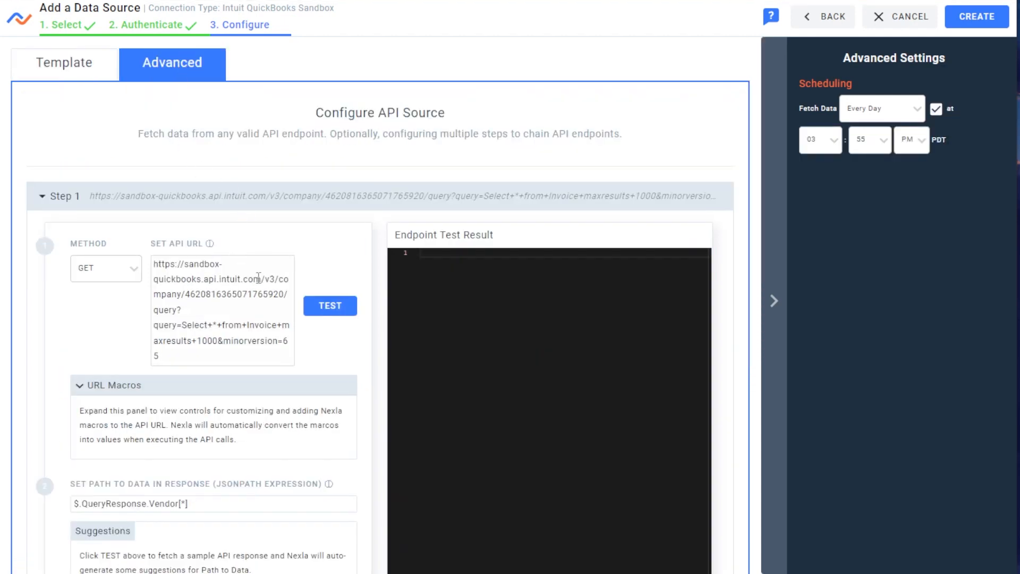
scroll(251, 271, down, 1)
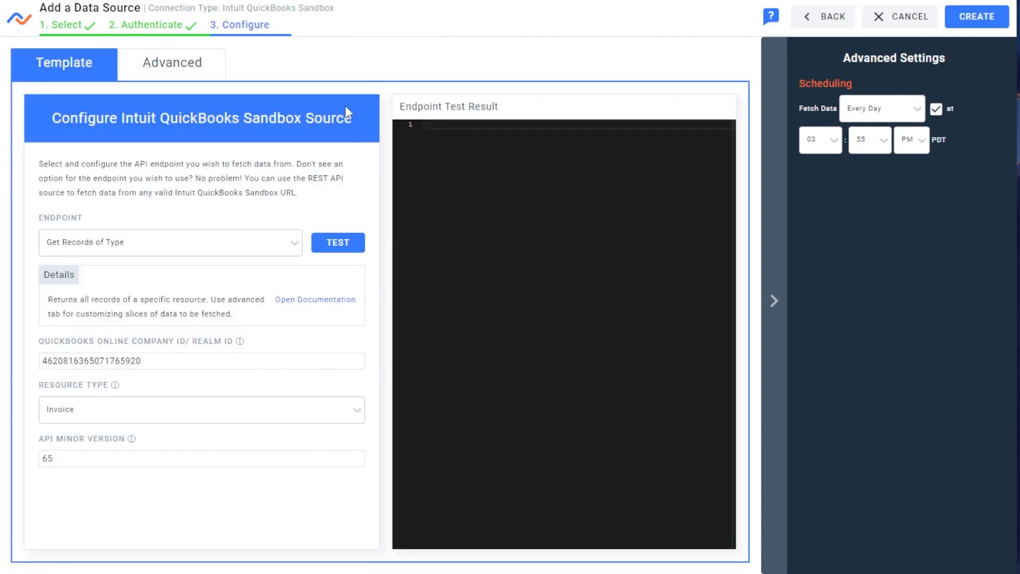
click(345, 248)
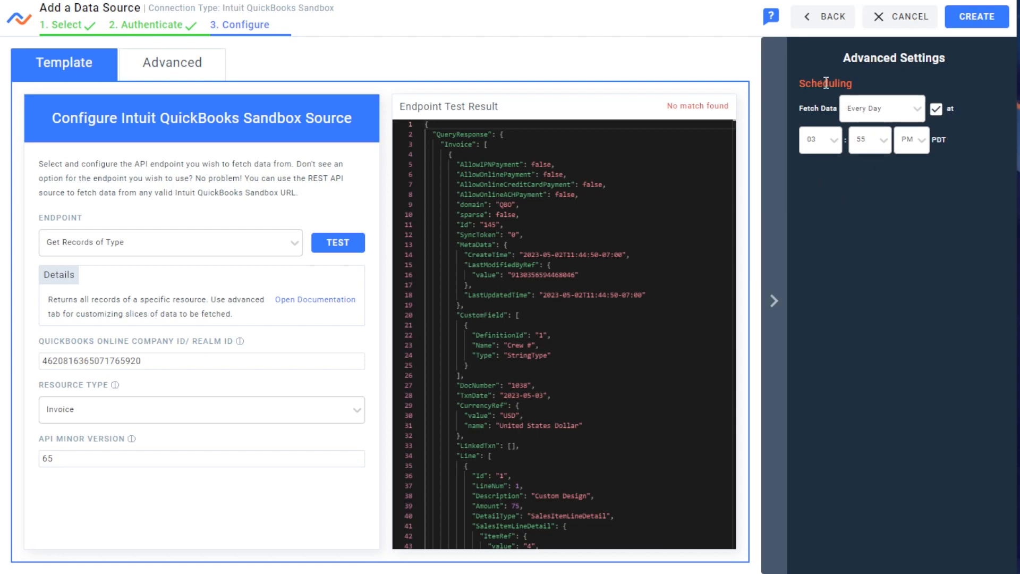
Step: Schedule the source to fetch data Every Day and create it
click(899, 108)
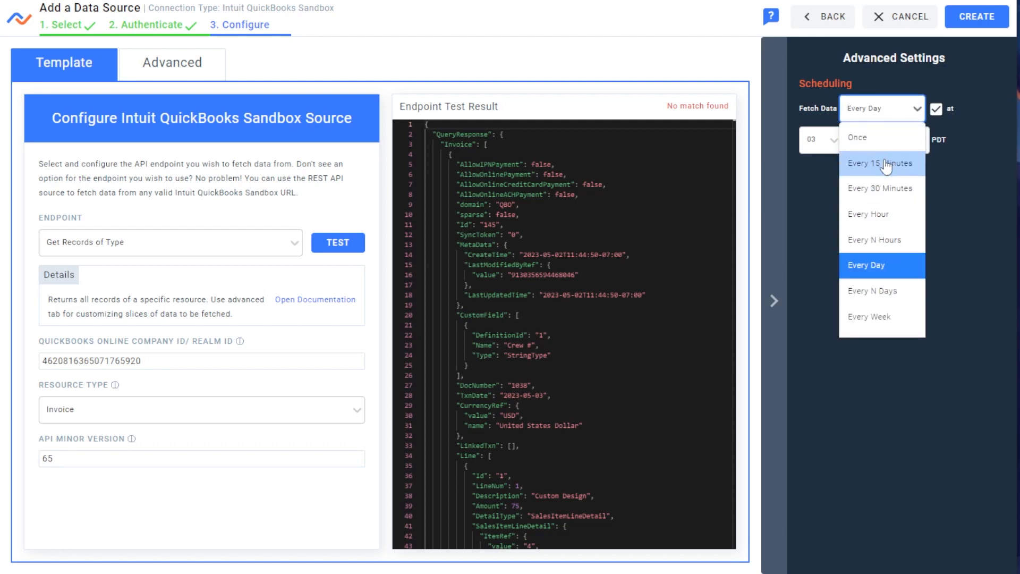
click(880, 266)
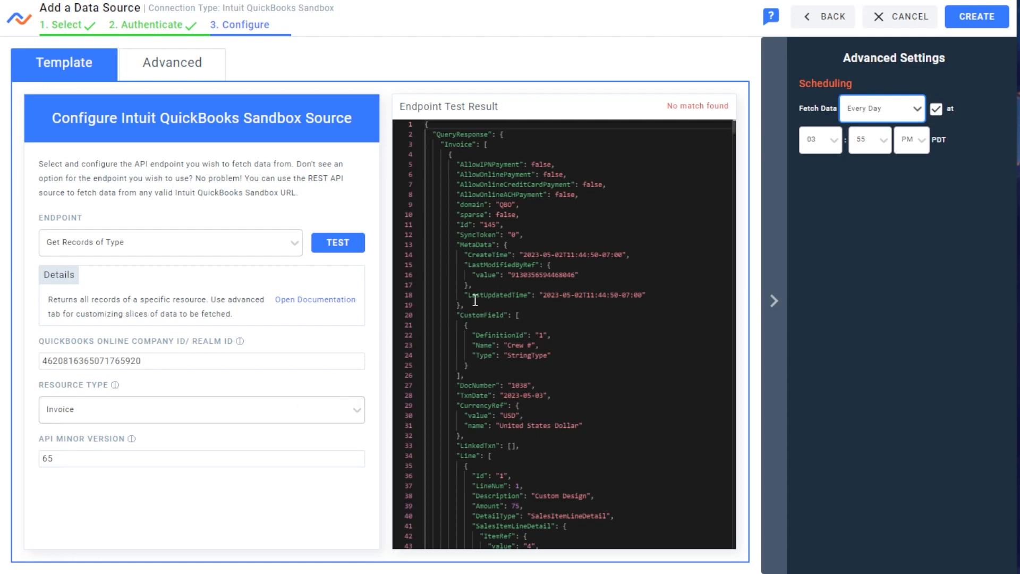
click(983, 16)
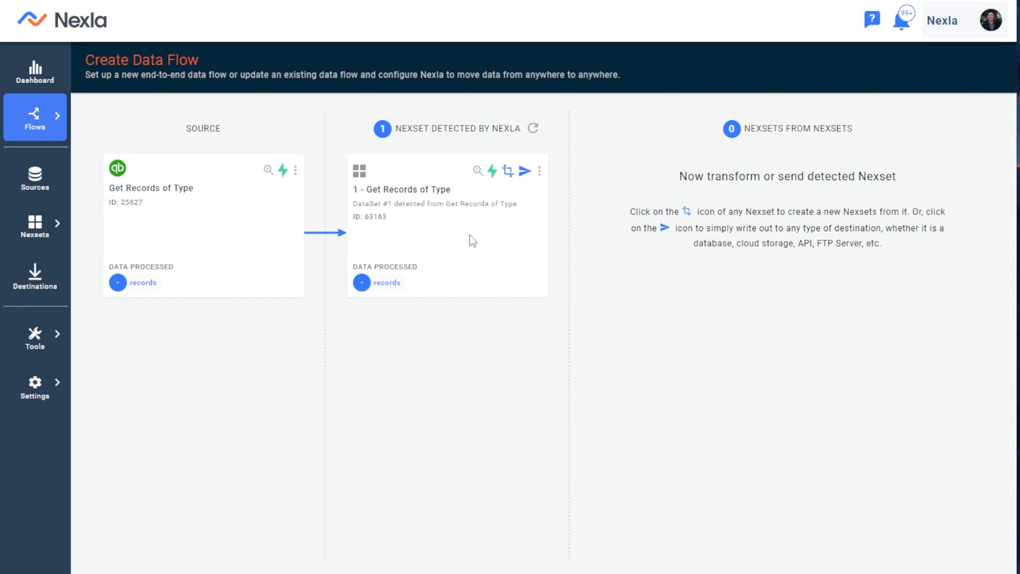
Step: Examine the schema and cached sample values of the Nexset detected from the Get Records of Type source
click(478, 170)
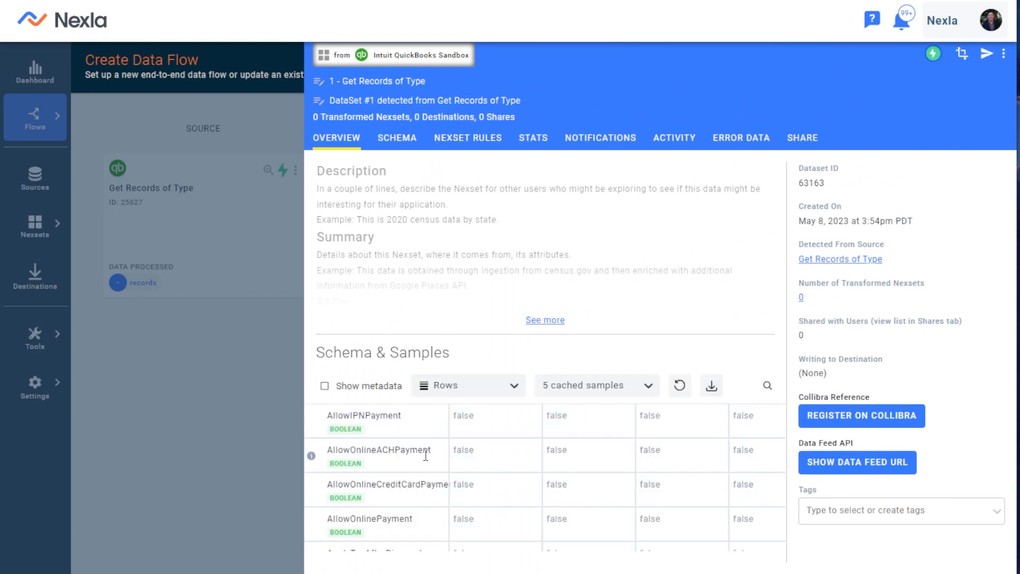
scroll(436, 440, down, 2)
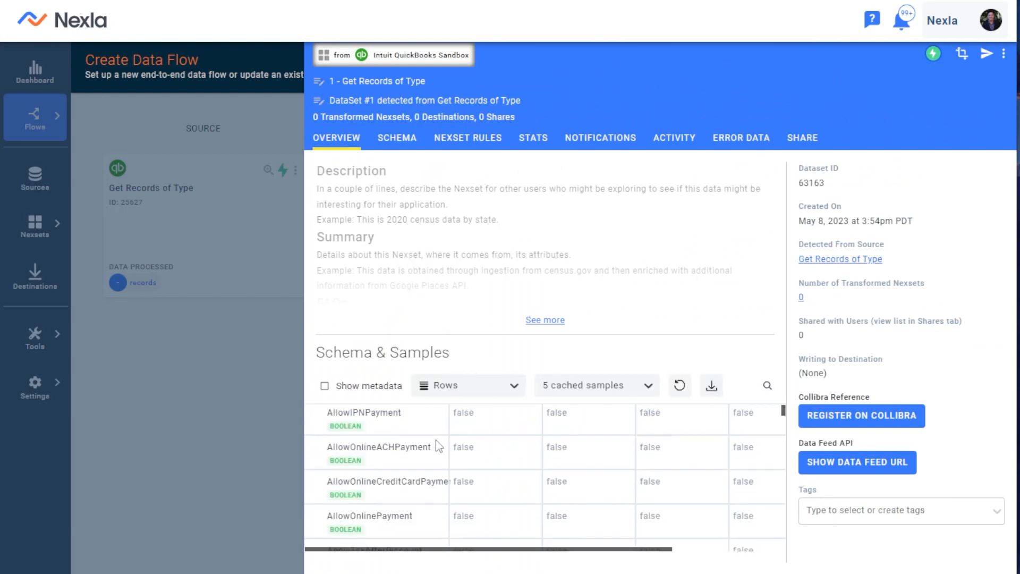
scroll(479, 452, down, 3)
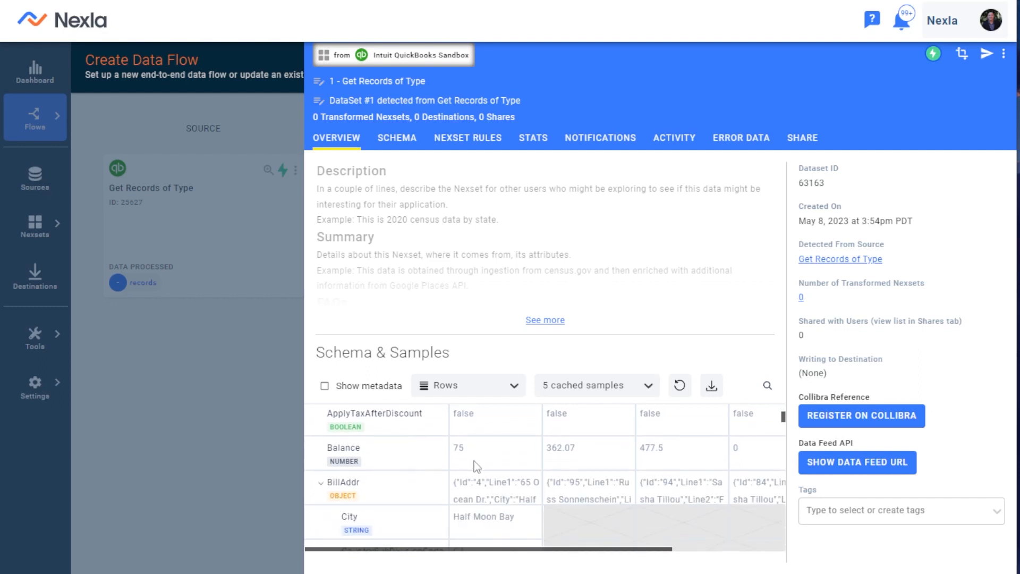
scroll(487, 453, down, 3)
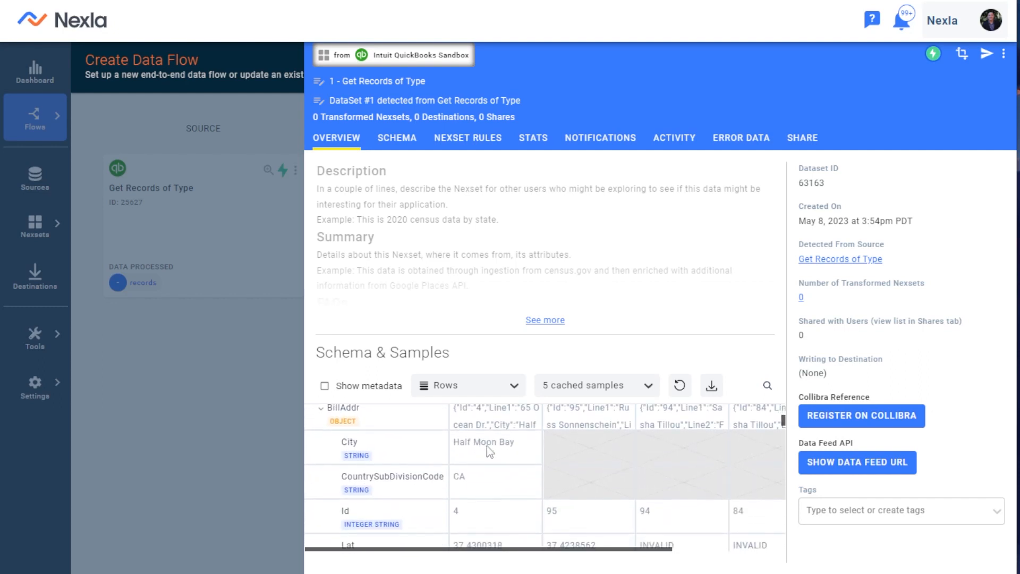
scroll(487, 456, down, 4)
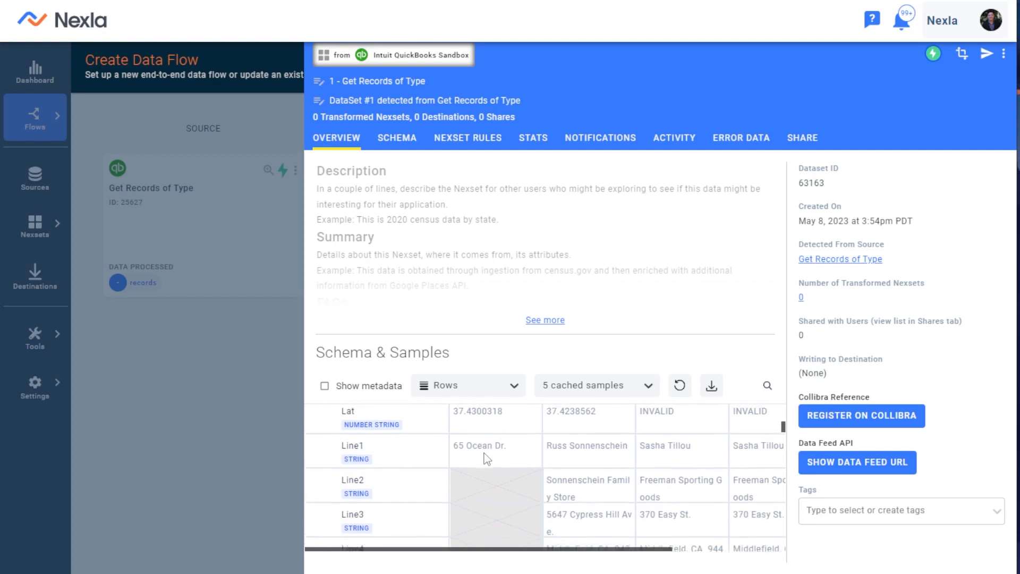
click(177, 311)
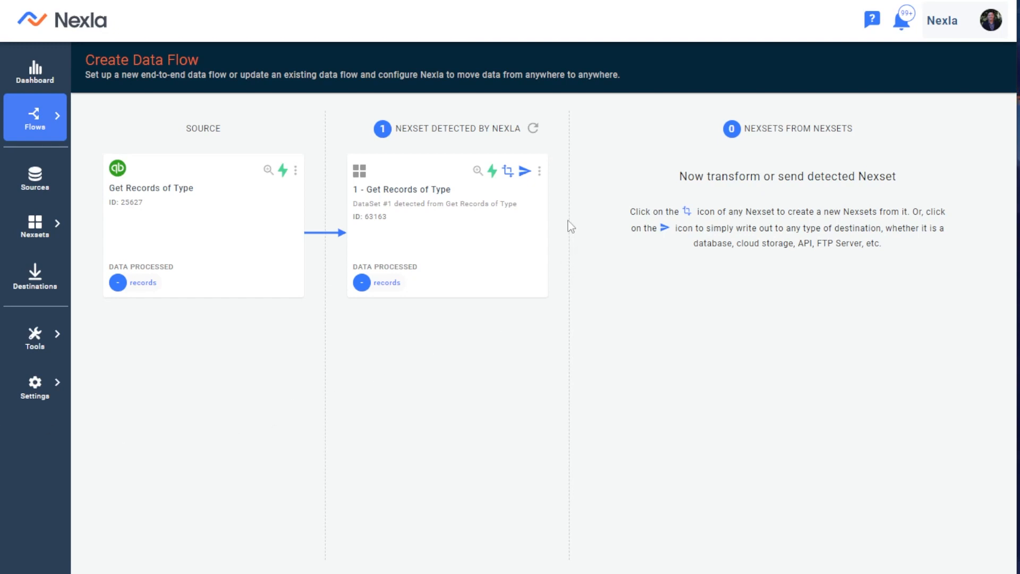
click(478, 170)
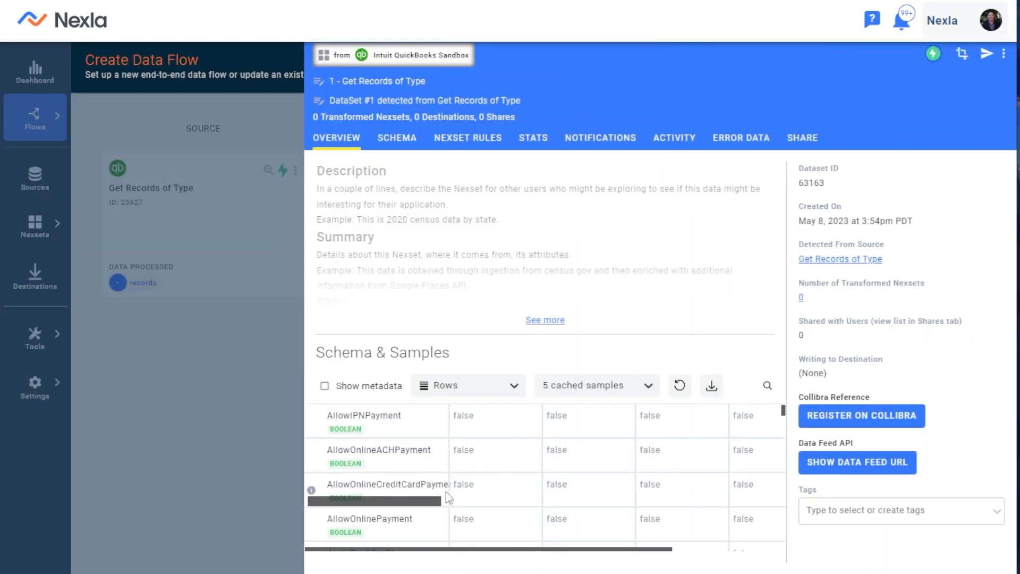
scroll(484, 404, down, 4)
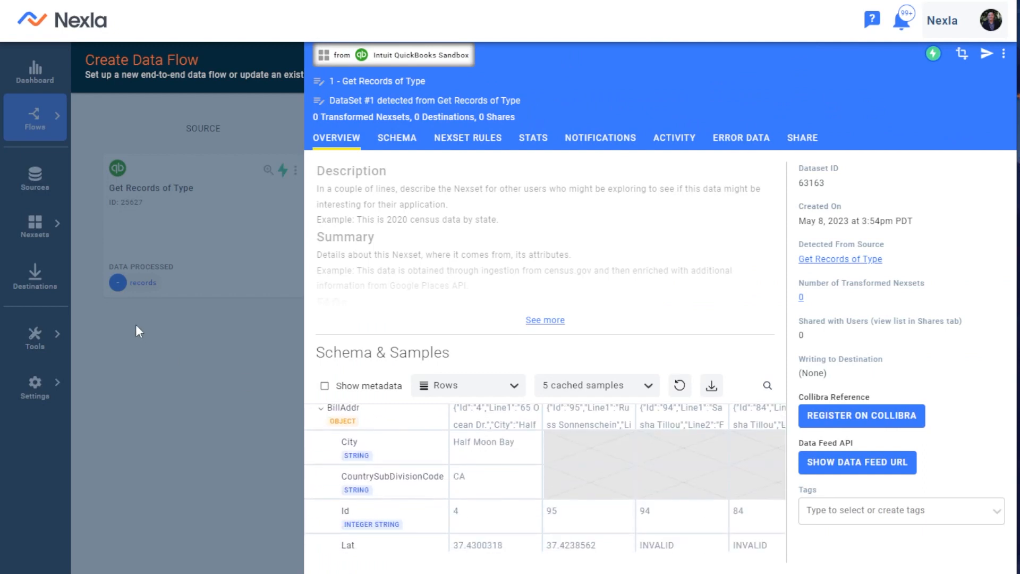
click(162, 307)
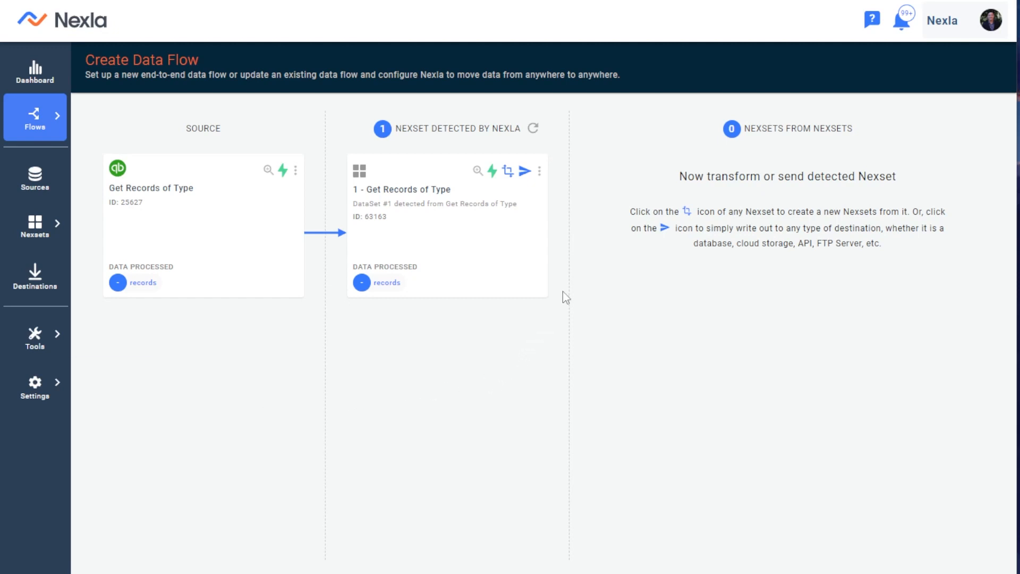
Step: In a new Nexset based on the detected one, move CustomerRef.name to the output without modifying it and run the Nexset rules
click(508, 173)
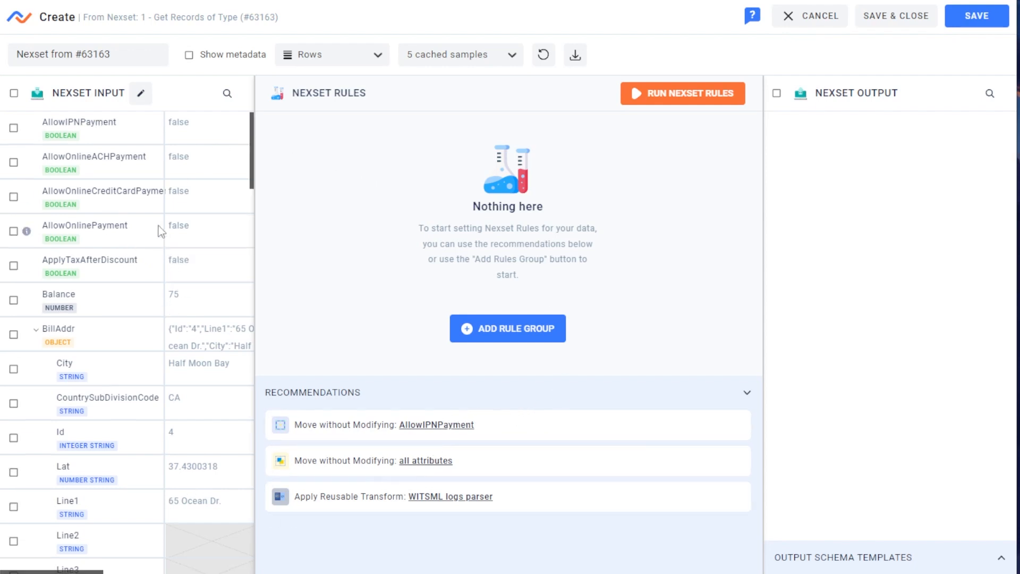
scroll(161, 231, down, 3)
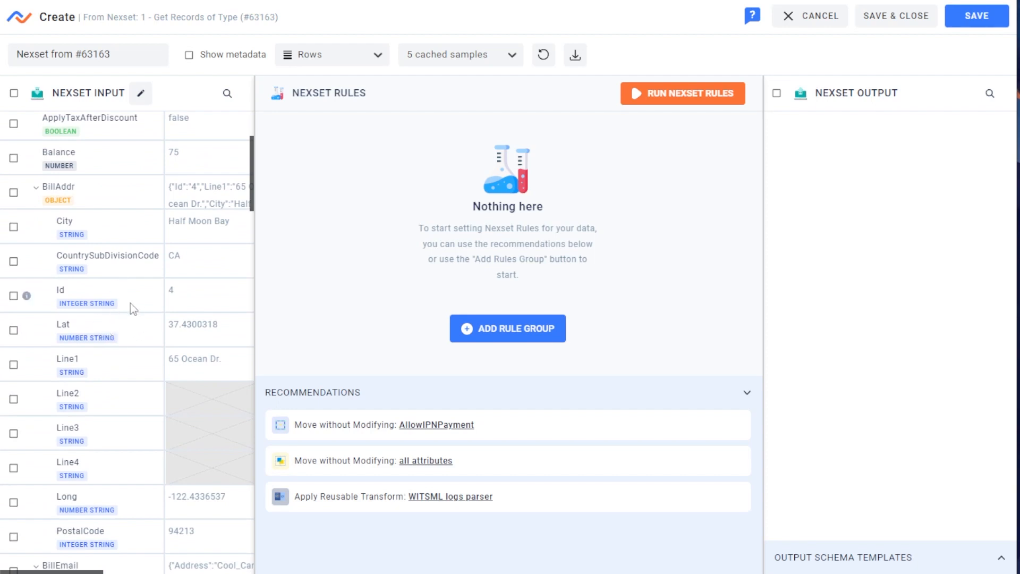
scroll(168, 287, down, 1)
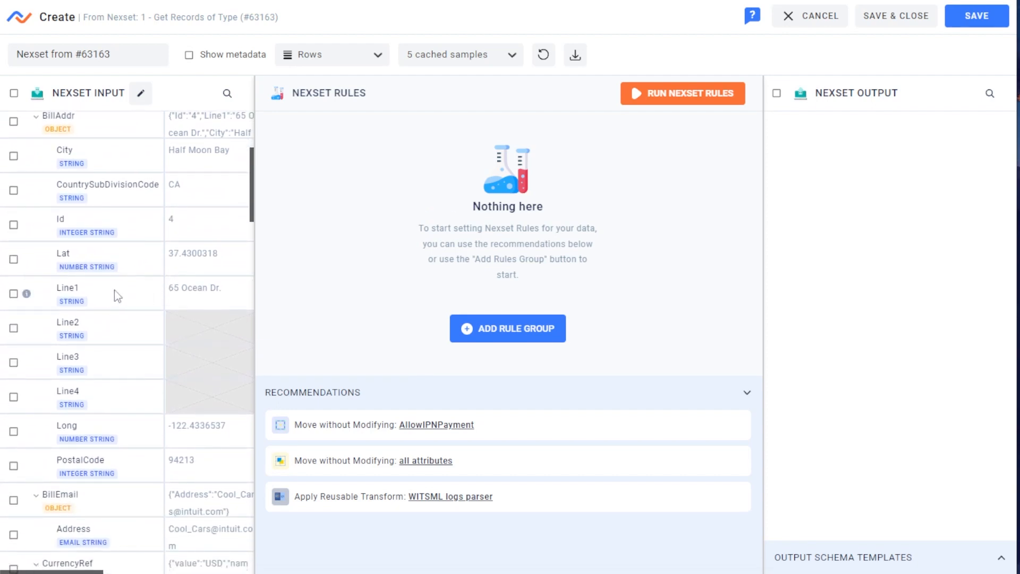
scroll(116, 274, down, 1)
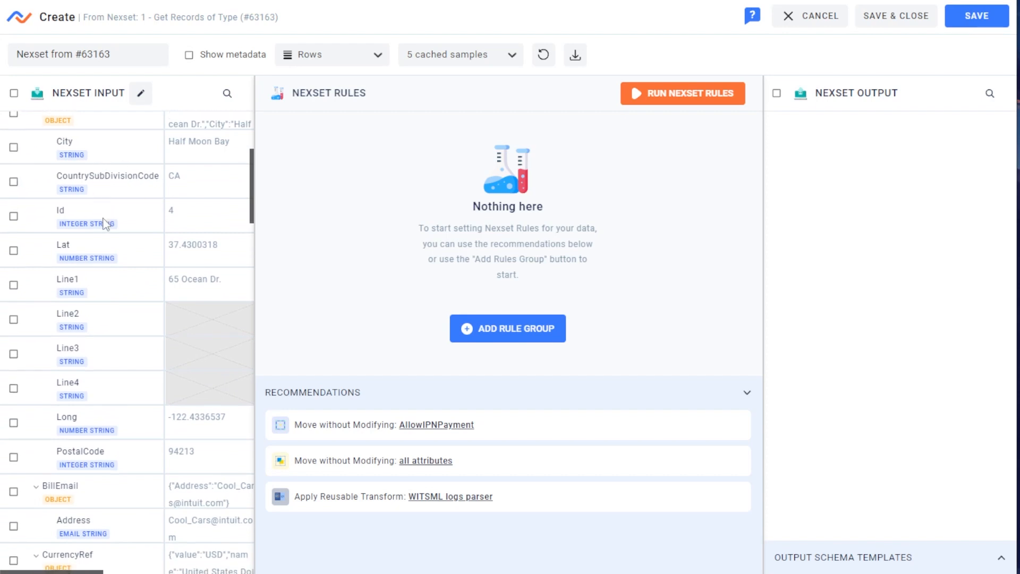
scroll(116, 273, down, 4)
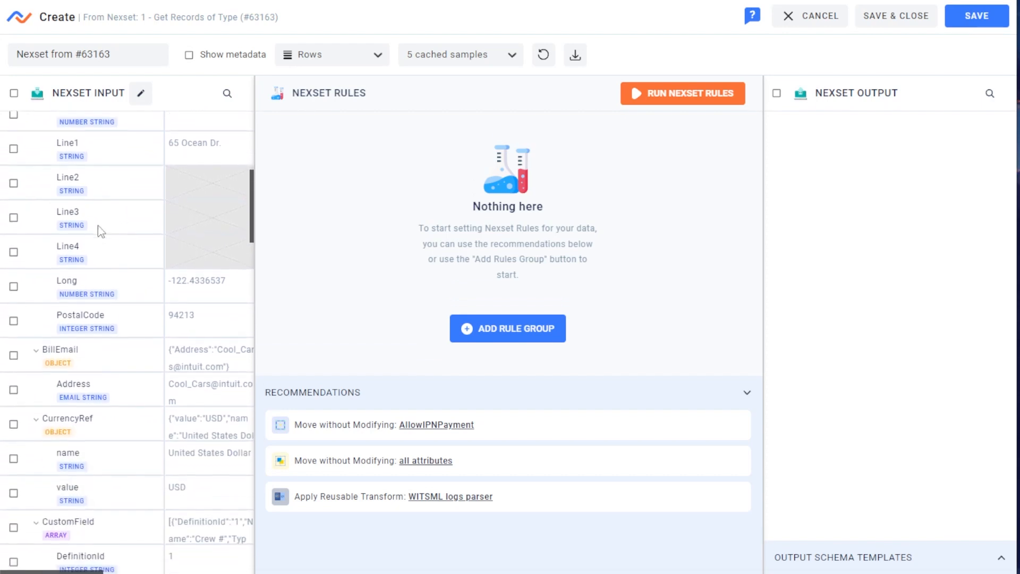
scroll(100, 225, down, 8)
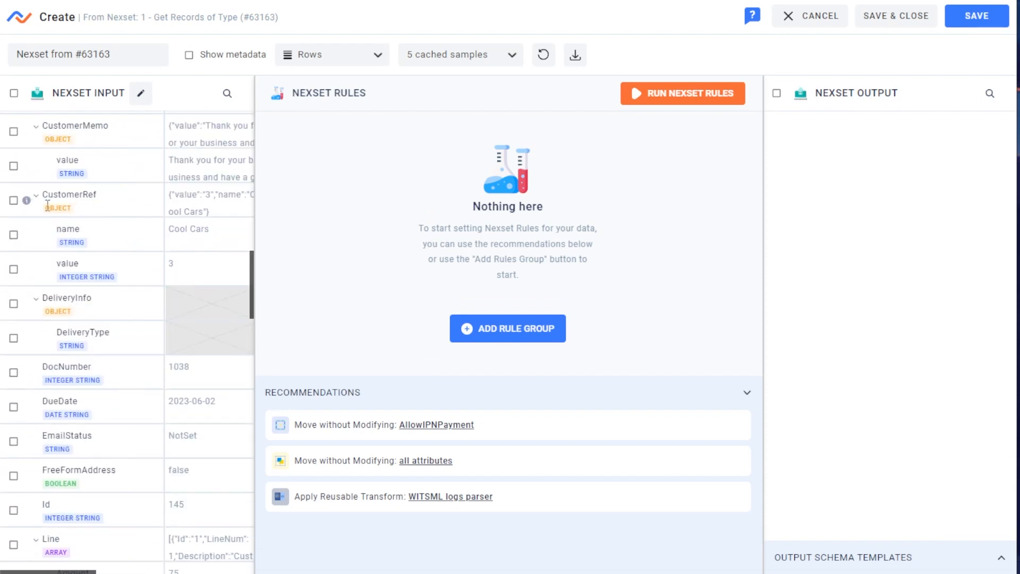
click(14, 235)
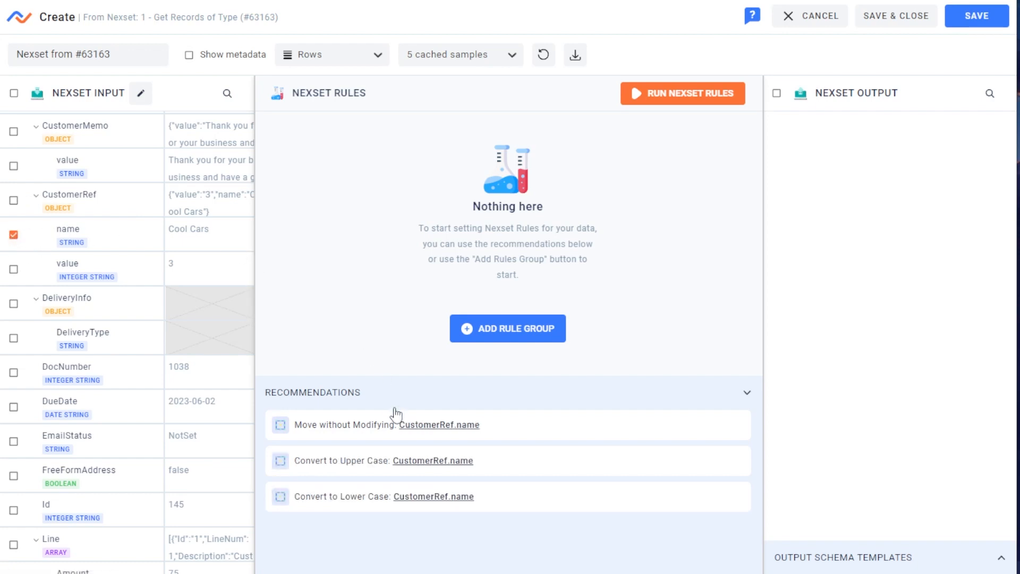
click(339, 433)
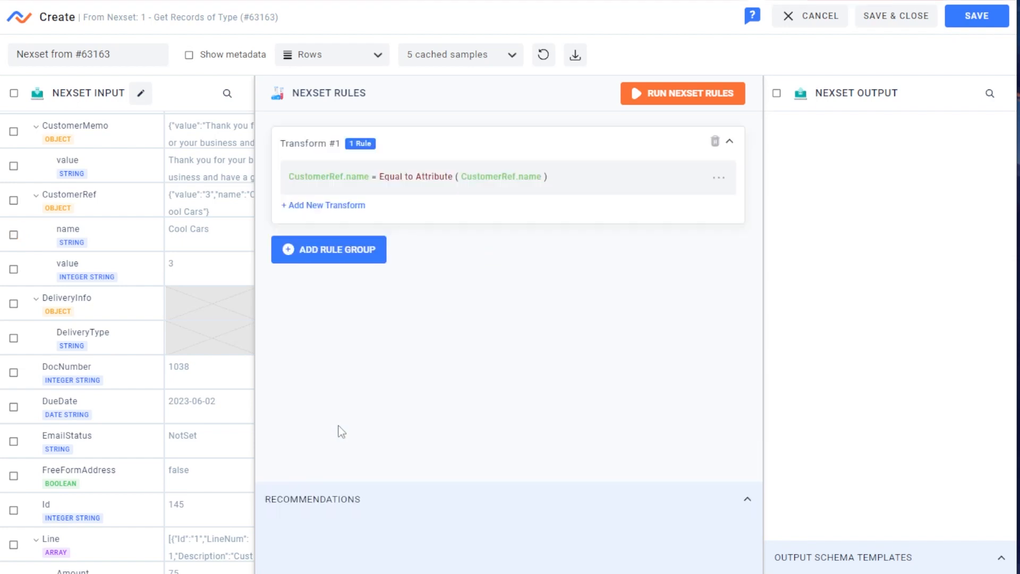
click(683, 97)
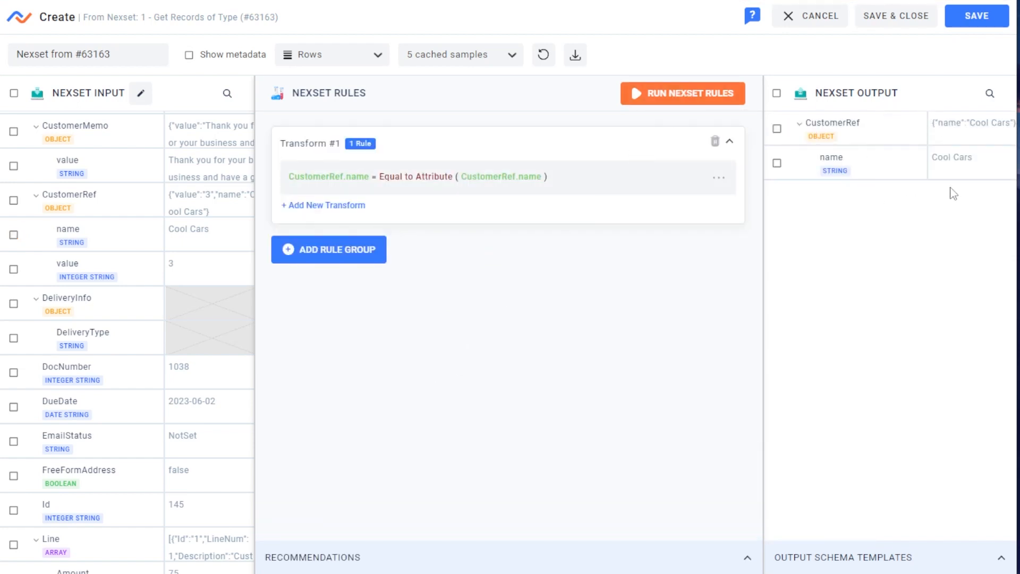
Step: Rename the output attribute of the CustomerRef.name rule to "Customer Name"
click(567, 176)
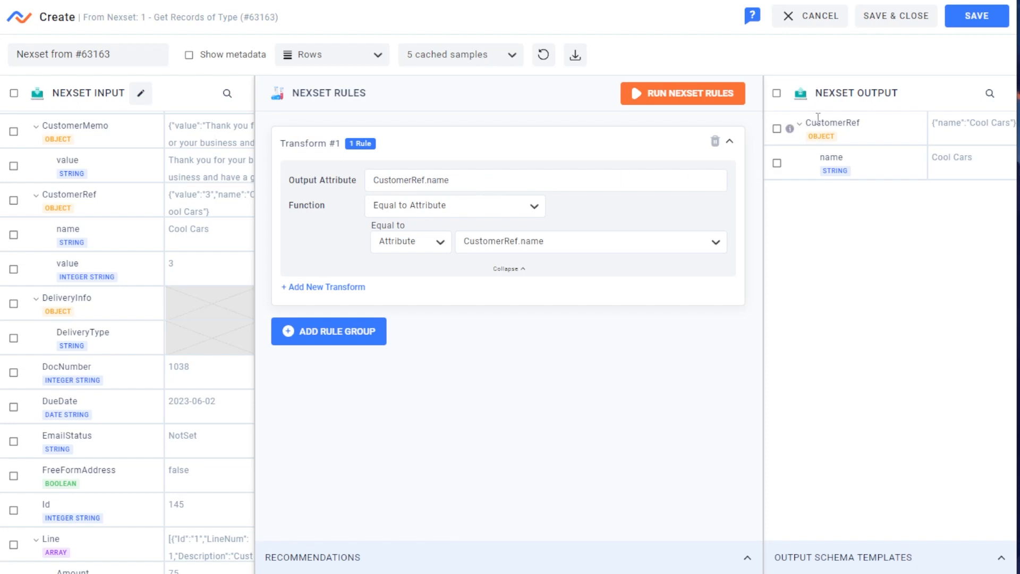
triple_click(588, 185)
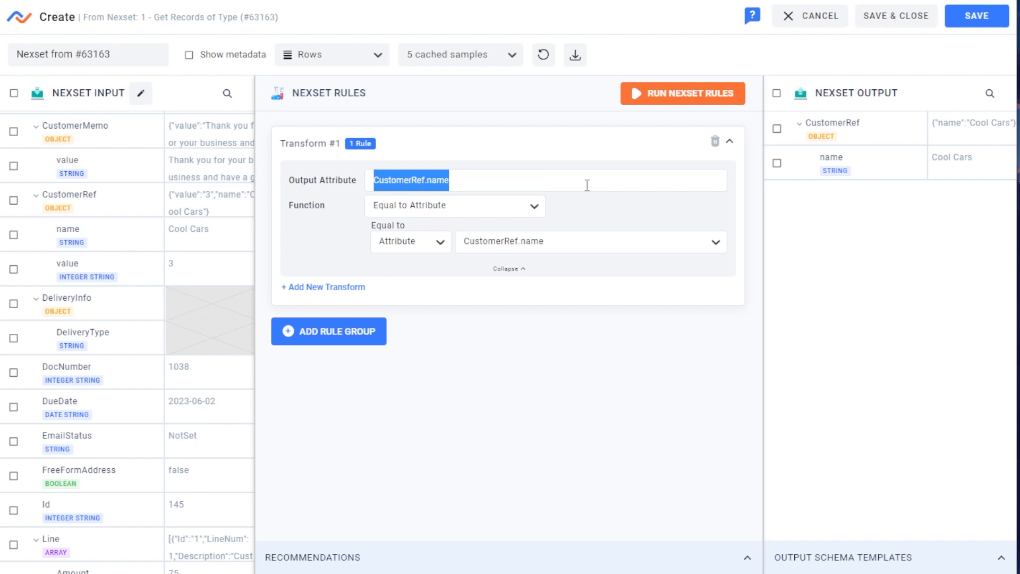
text(Customer Name)
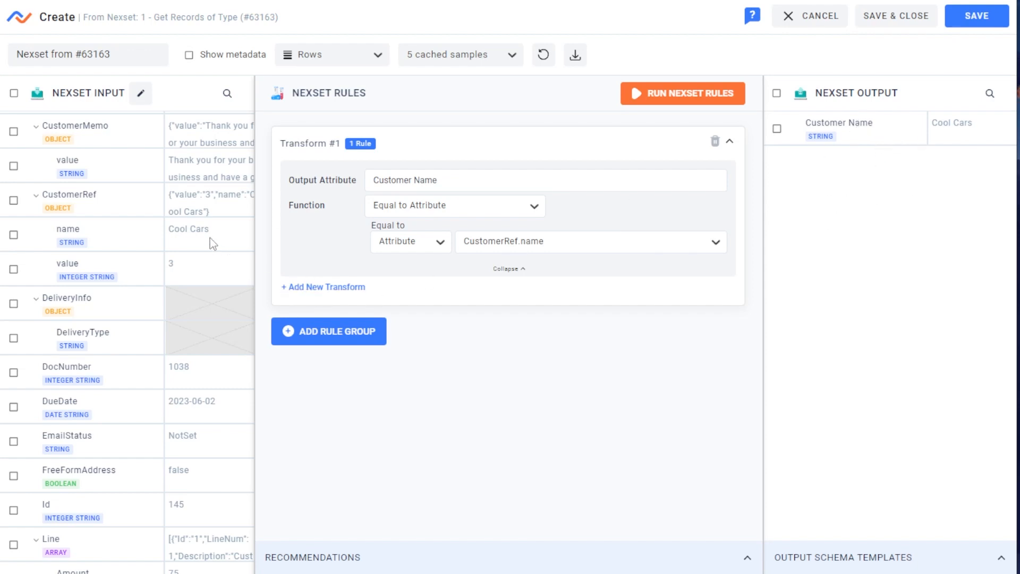
Step: Move DocNumber, DueDate and Id to the output without modifying them and run the Nexset rules
scroll(59, 213, down, 2)
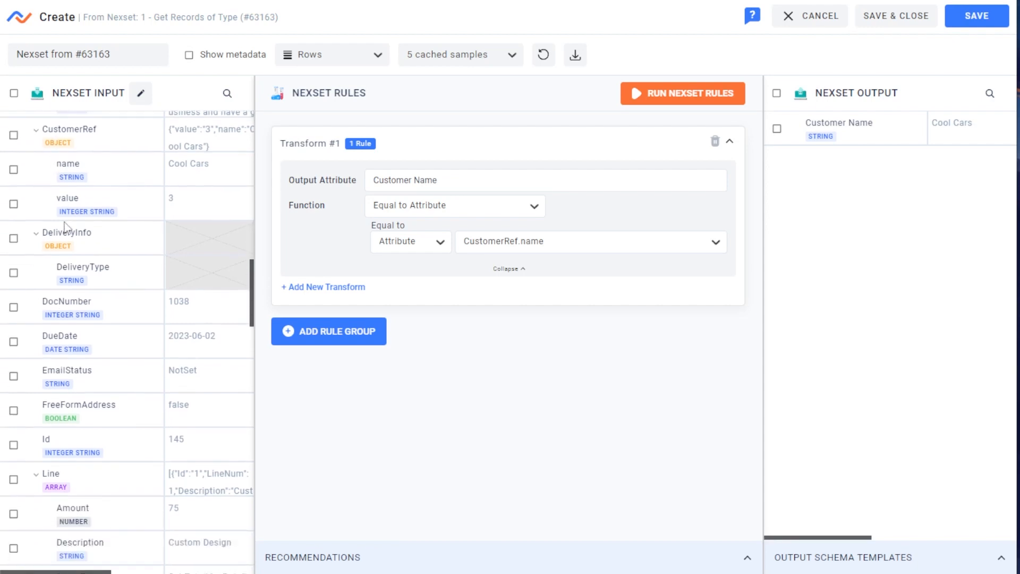
scroll(142, 244, down, 2)
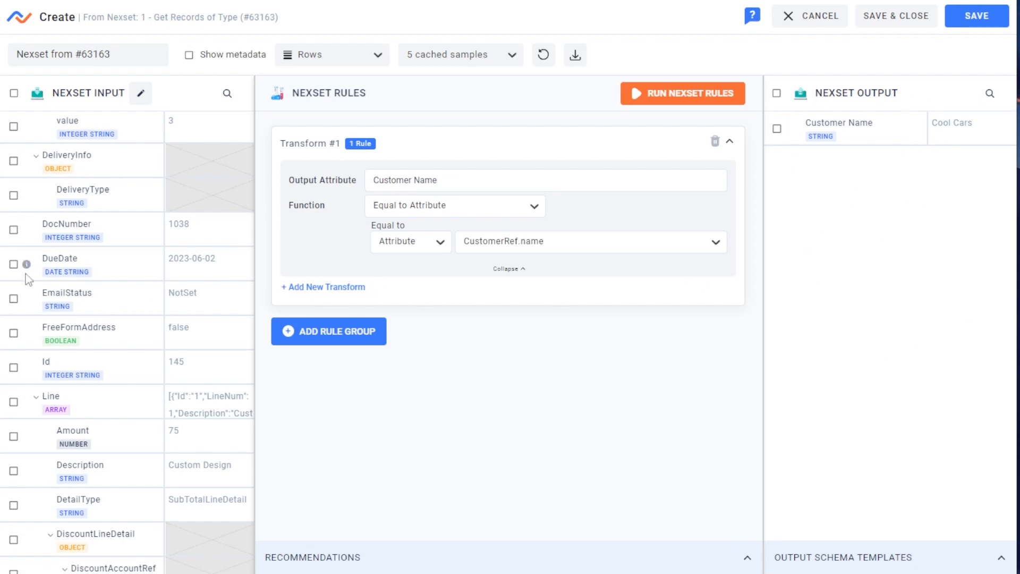
click(14, 230)
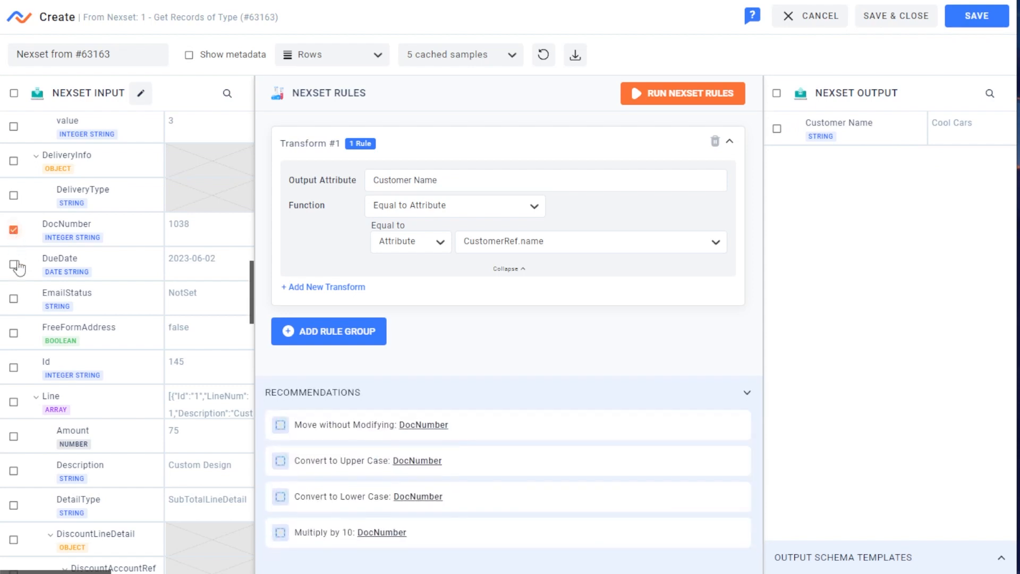
click(14, 265)
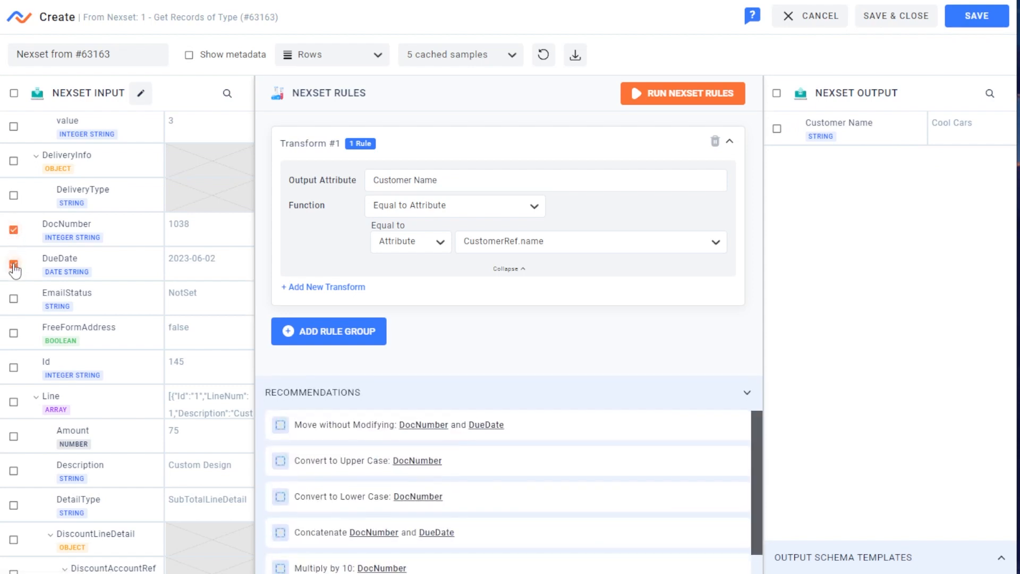
scroll(15, 268, down, 1)
click(14, 296)
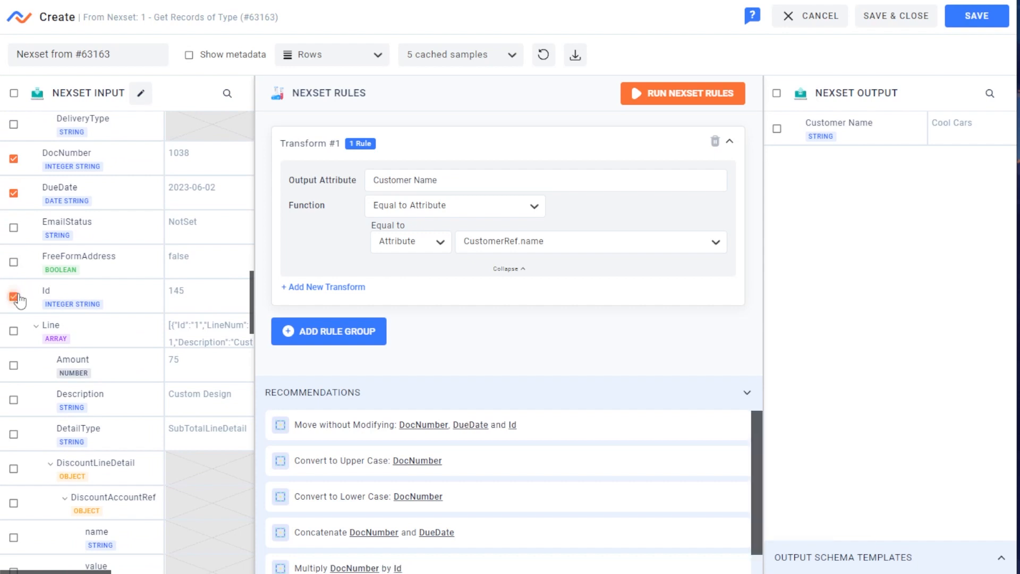
click(461, 428)
click(684, 96)
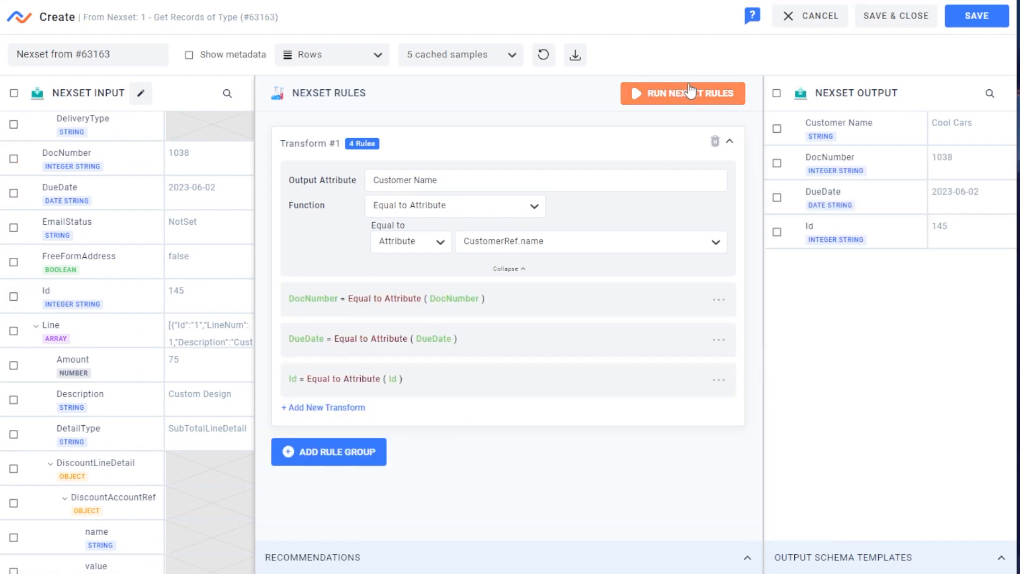
Step: Move the Line array's Amount attribute to the output without modifying it and run the Nexset rules
scroll(13, 271, down, 2)
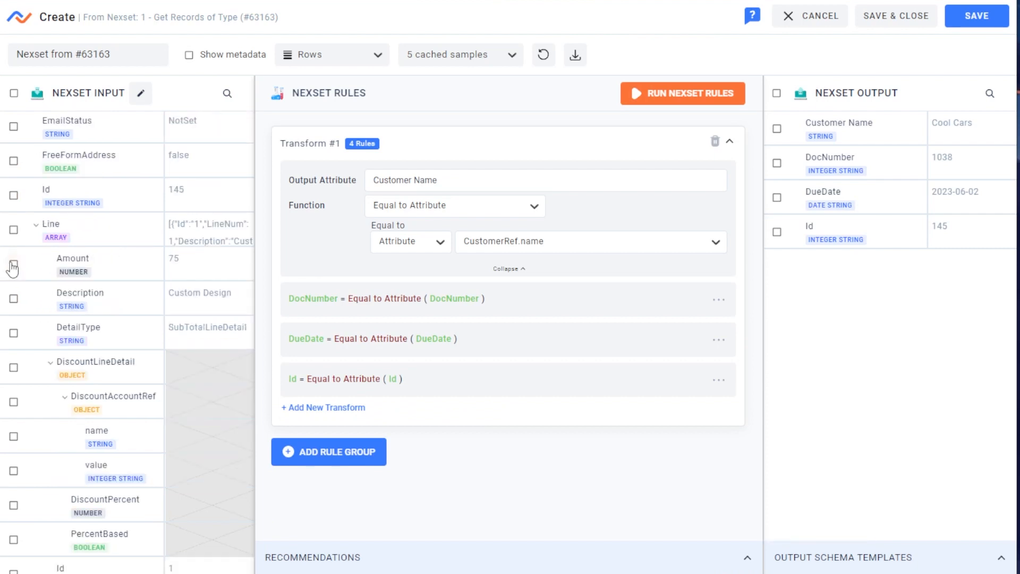
click(13, 265)
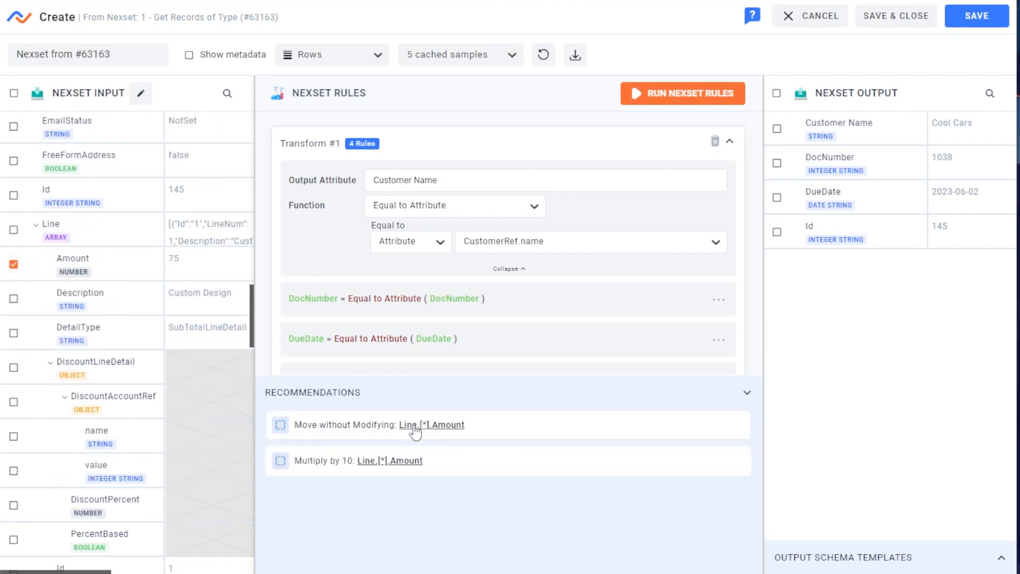
click(418, 432)
click(720, 98)
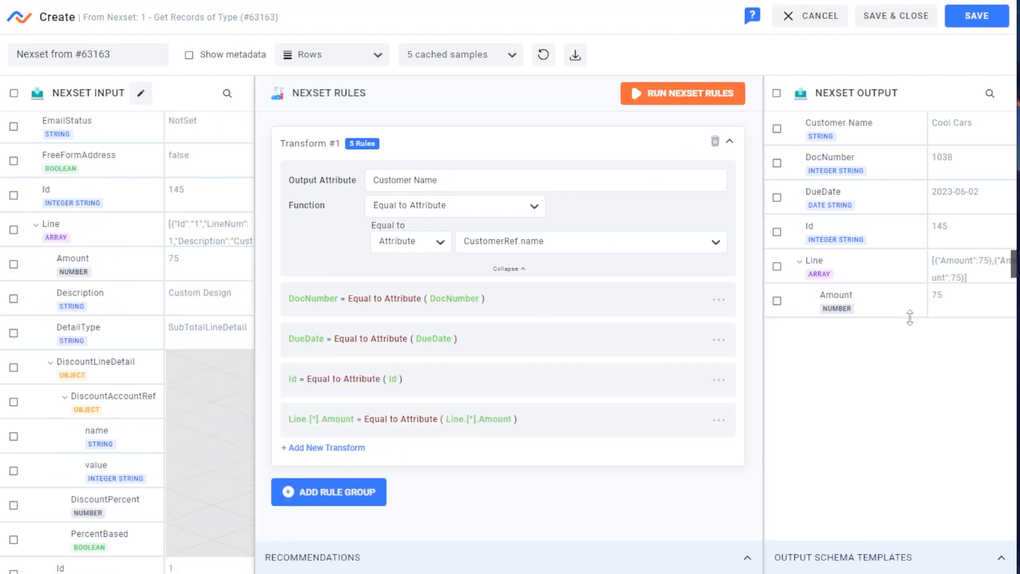
Step: Examine the functions available for the Line.[*].Amount rule and the rule group types that can be added
click(519, 421)
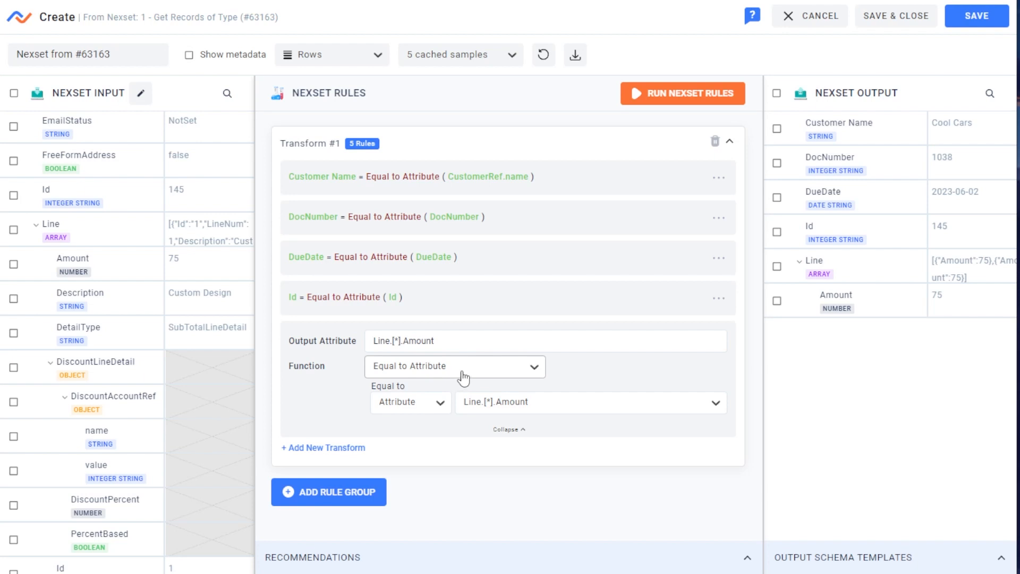
click(401, 370)
scroll(460, 479, down, 3)
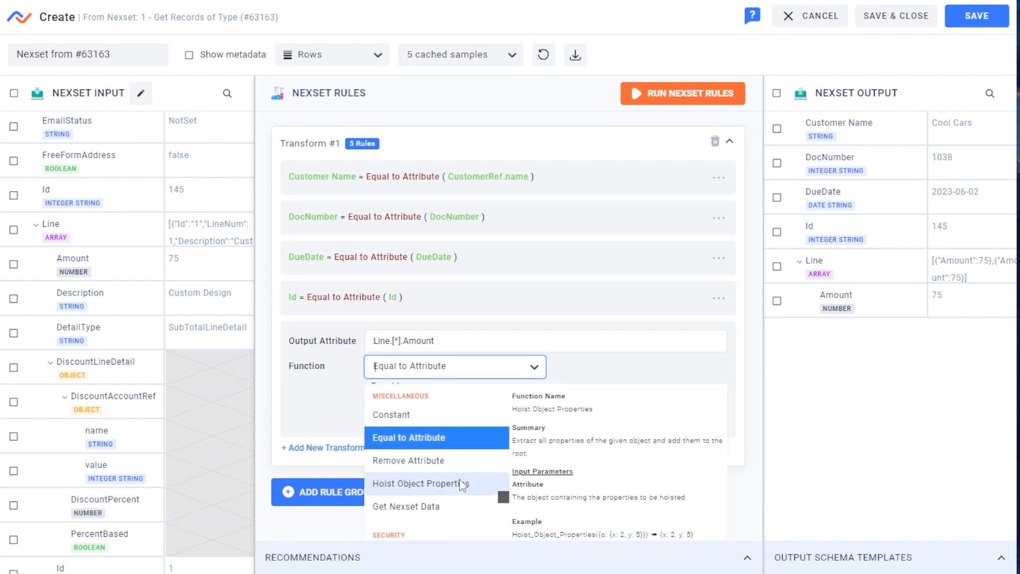
scroll(460, 479, down, 15)
scroll(436, 429, up, 15)
scroll(436, 428, down, 7)
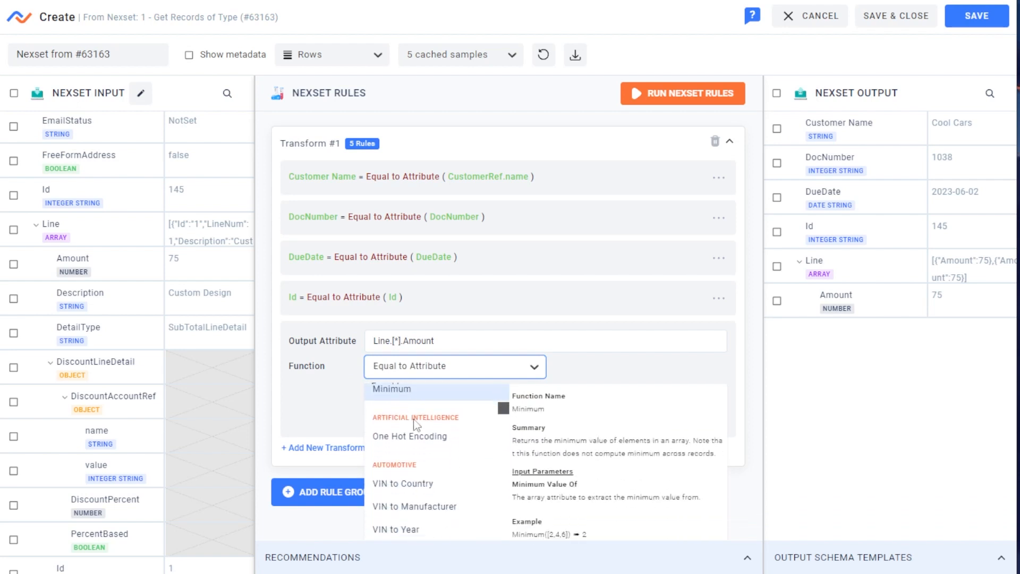
scroll(416, 424, up, 5)
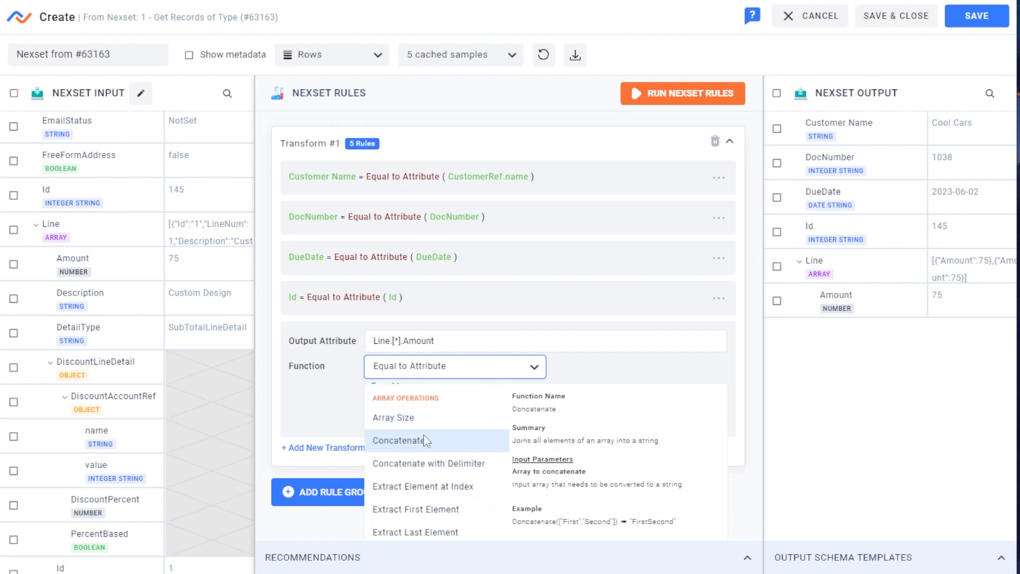
click(330, 402)
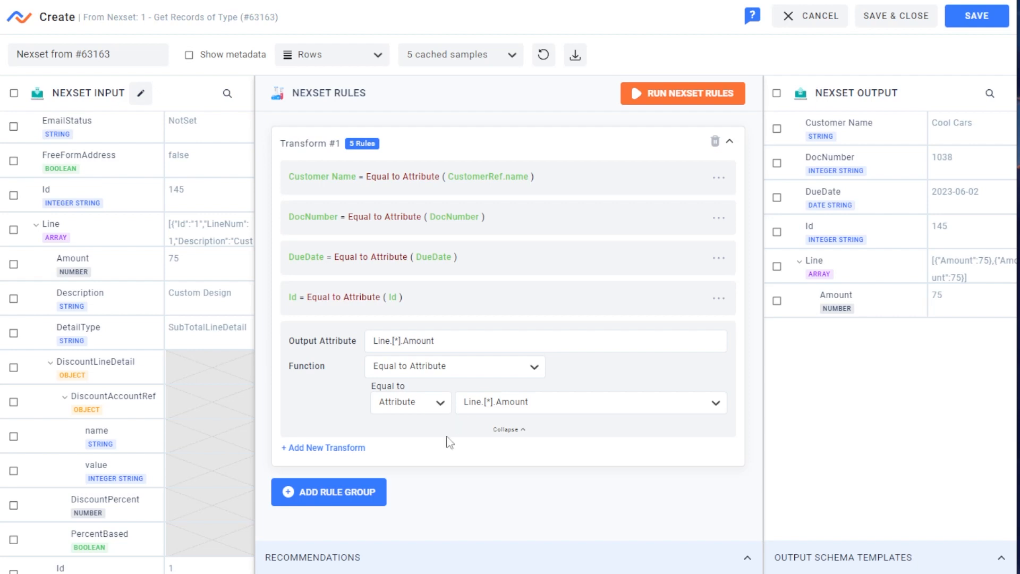
click(350, 497)
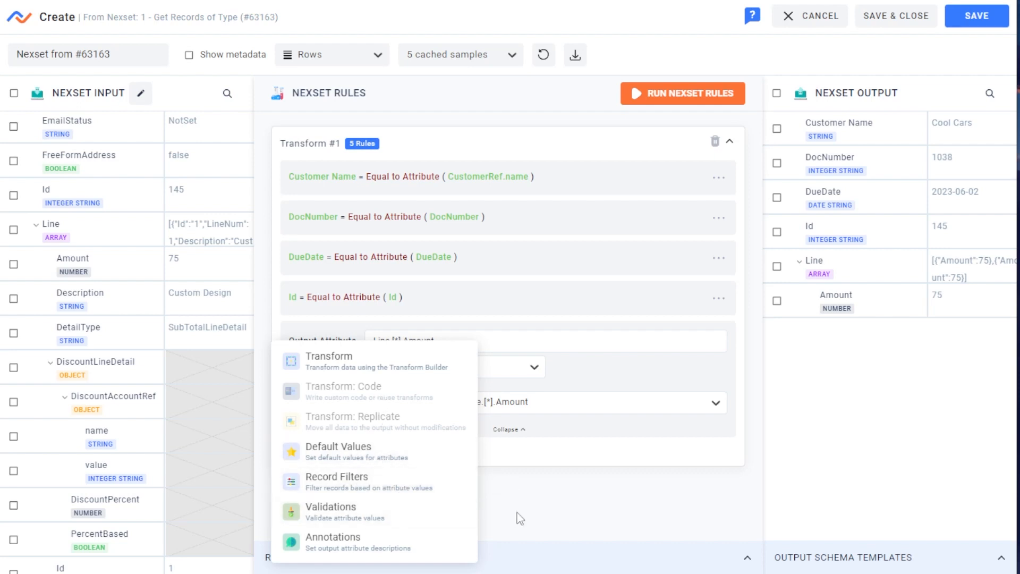
click(568, 485)
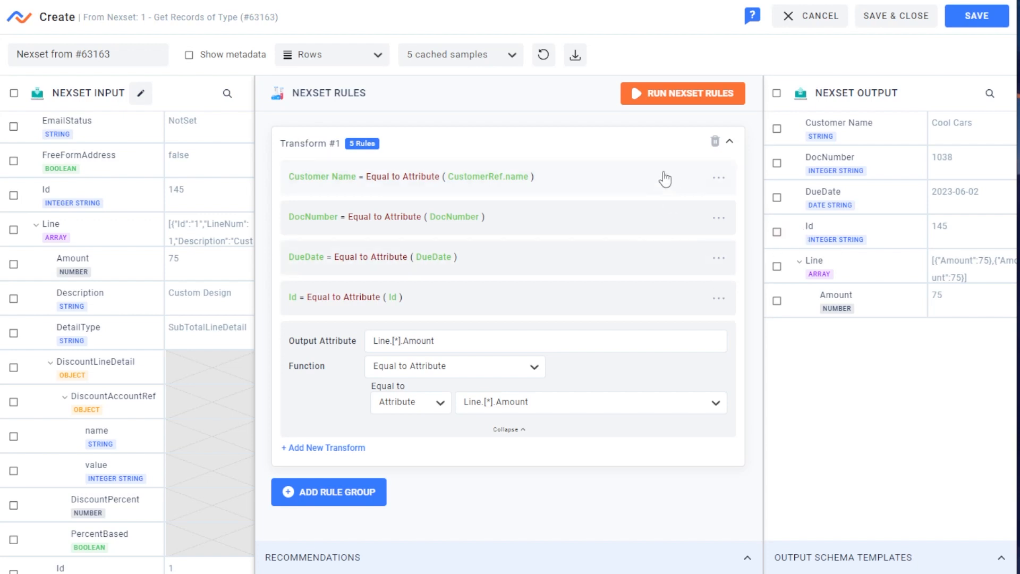
Step: Save and close the new Nexset, then send it to a destination of type Oracle Autonomous
click(880, 17)
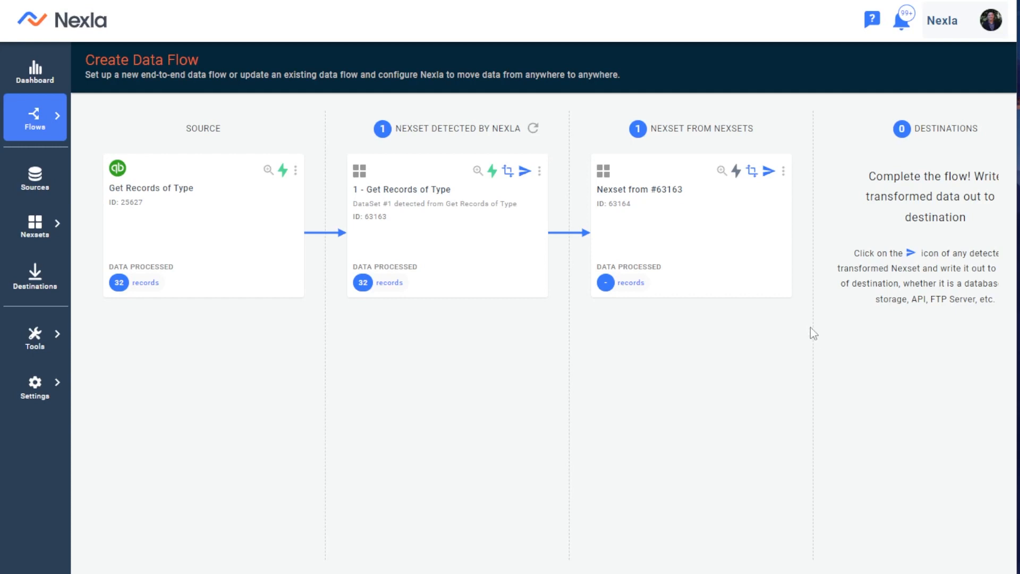
click(769, 172)
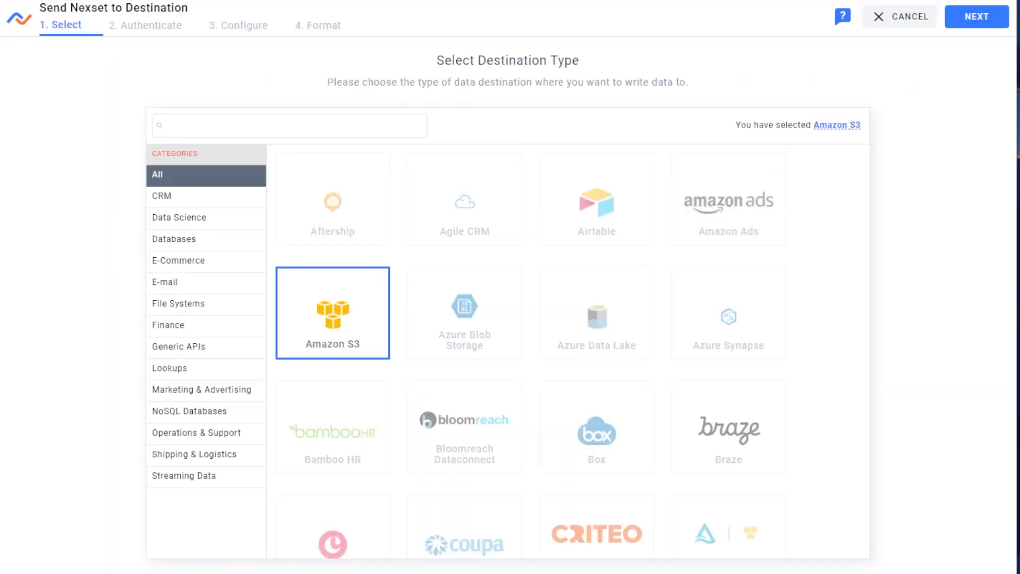
scroll(569, 278, down, 3)
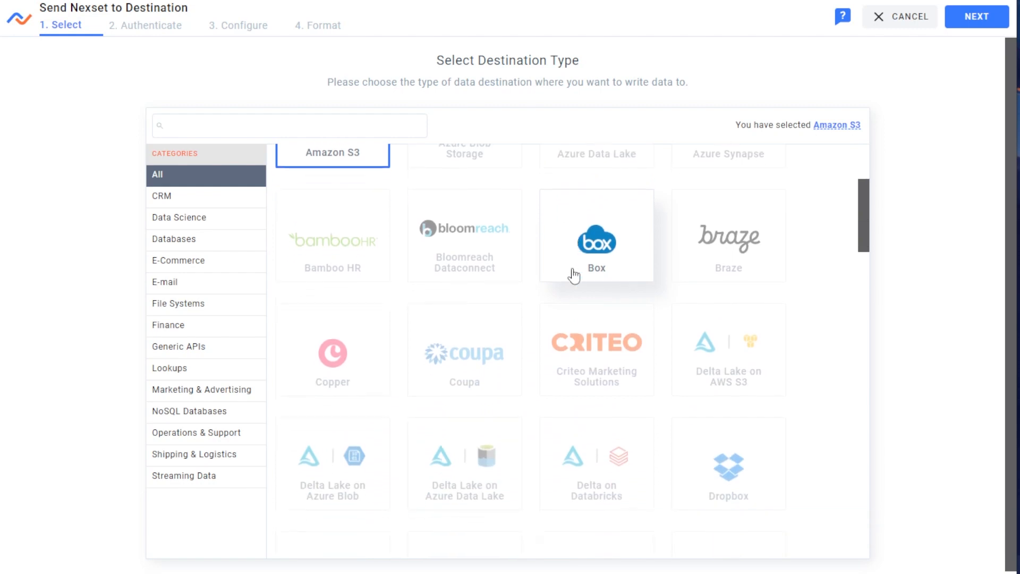
scroll(574, 276, down, 15)
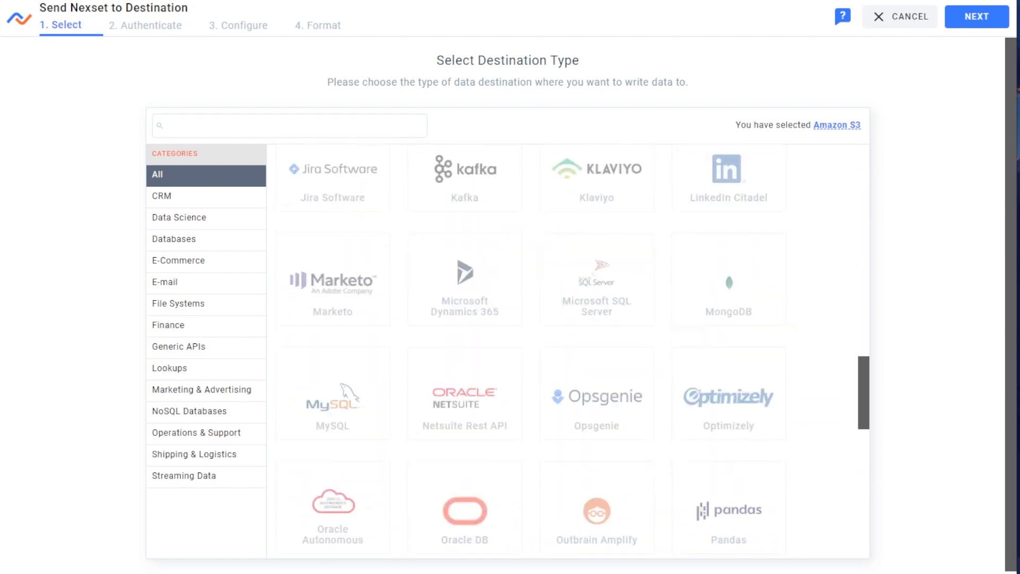
click(226, 126)
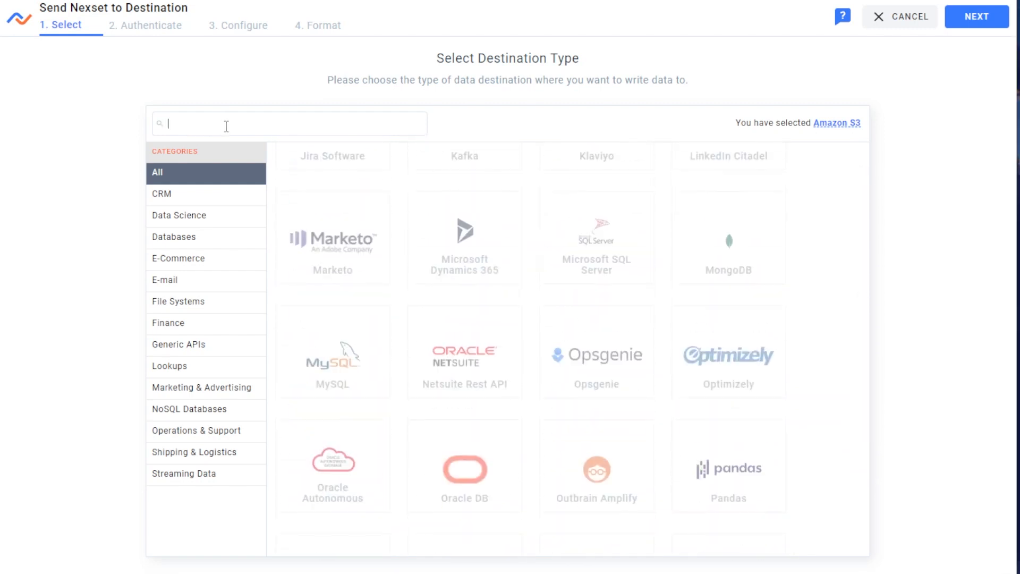
text(orac)
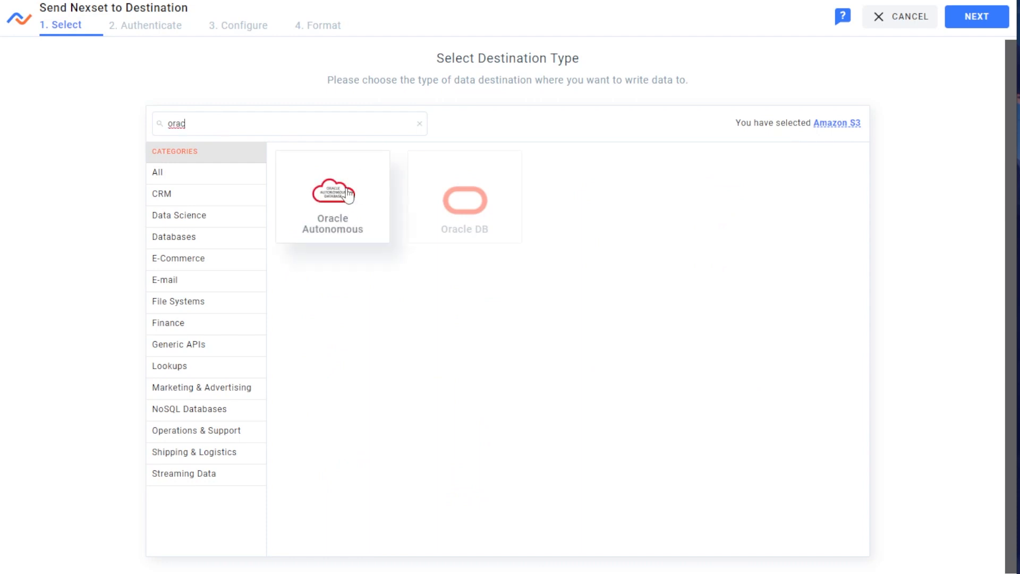
click(343, 192)
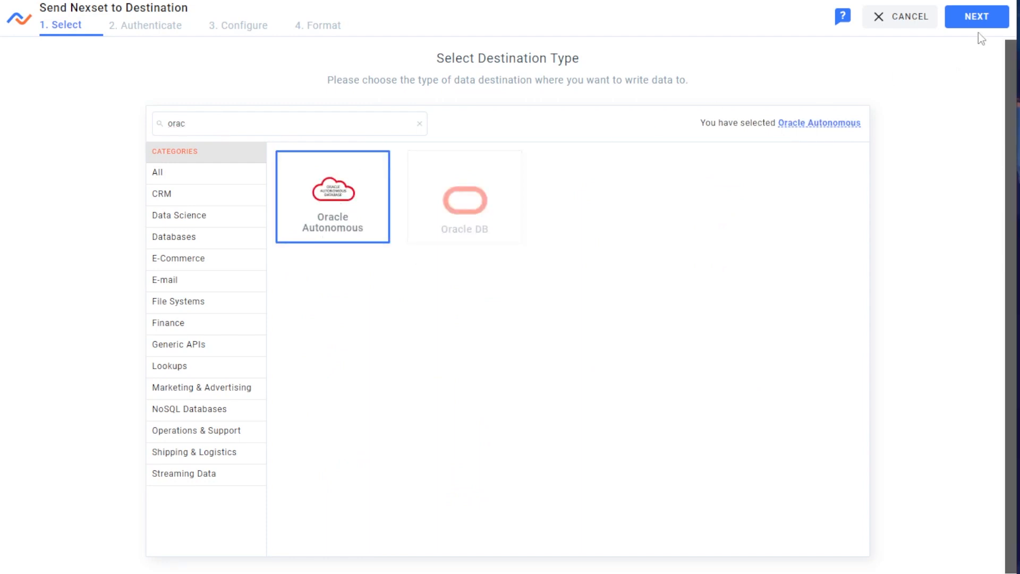
click(977, 16)
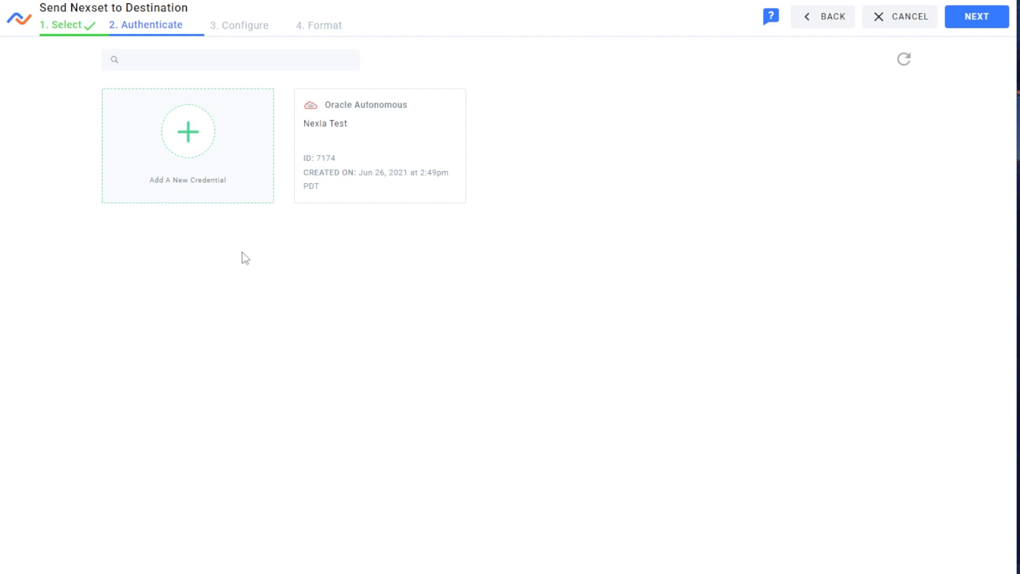
Step: Examine the fields needed to add a new Oracle Autonomous credential, leaving the form without saving
click(208, 157)
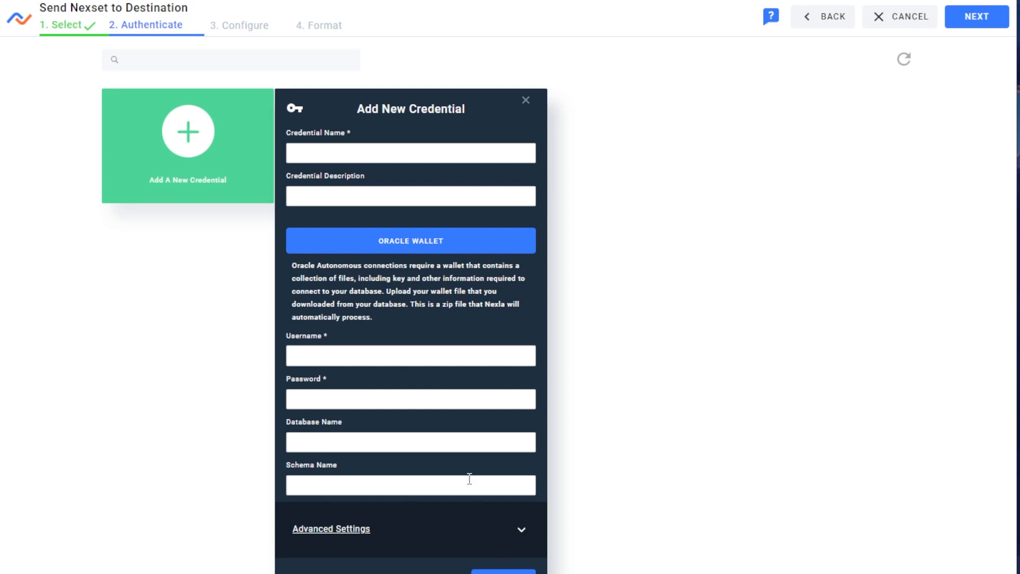
scroll(468, 458, down, 1)
scroll(467, 404, up, 1)
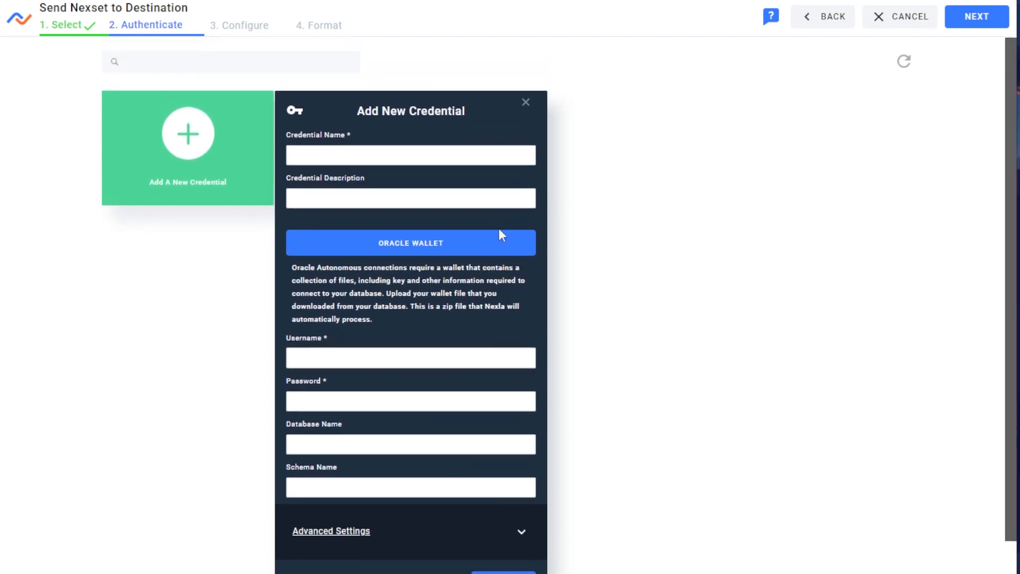
click(526, 103)
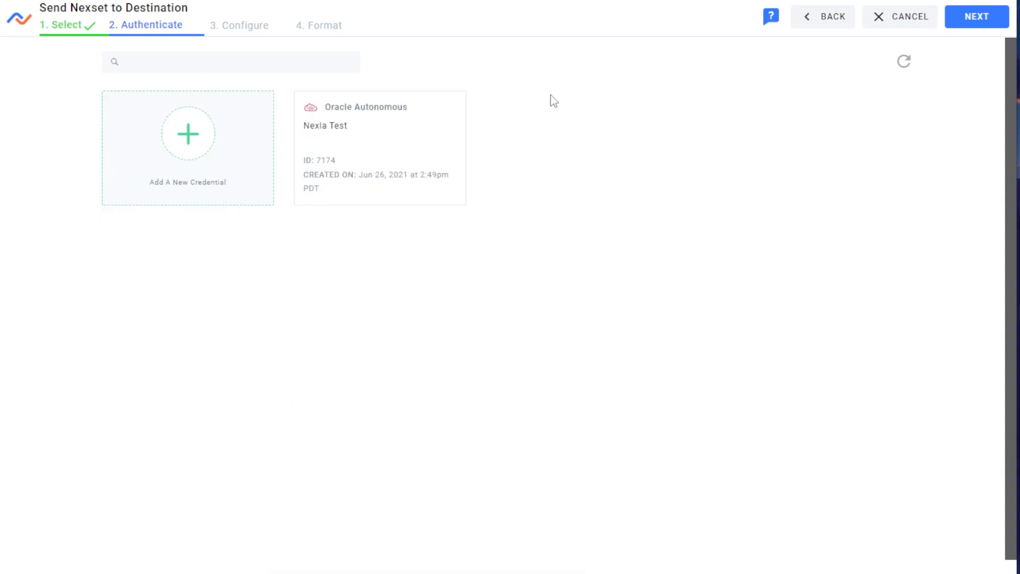
Step: Authenticate the destination with the existing Nexla Test credential and open the nexla database as the location
click(398, 136)
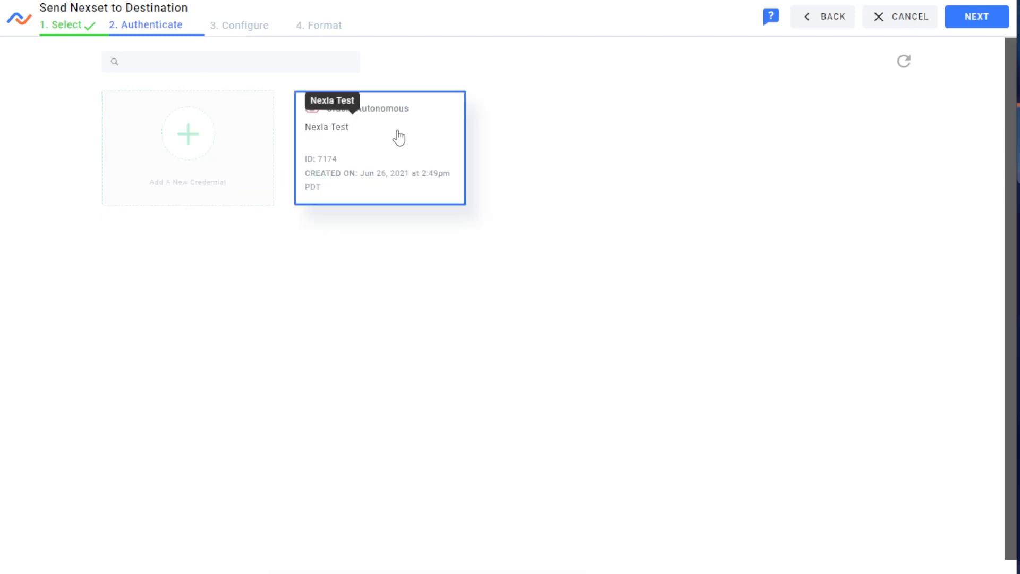
click(975, 18)
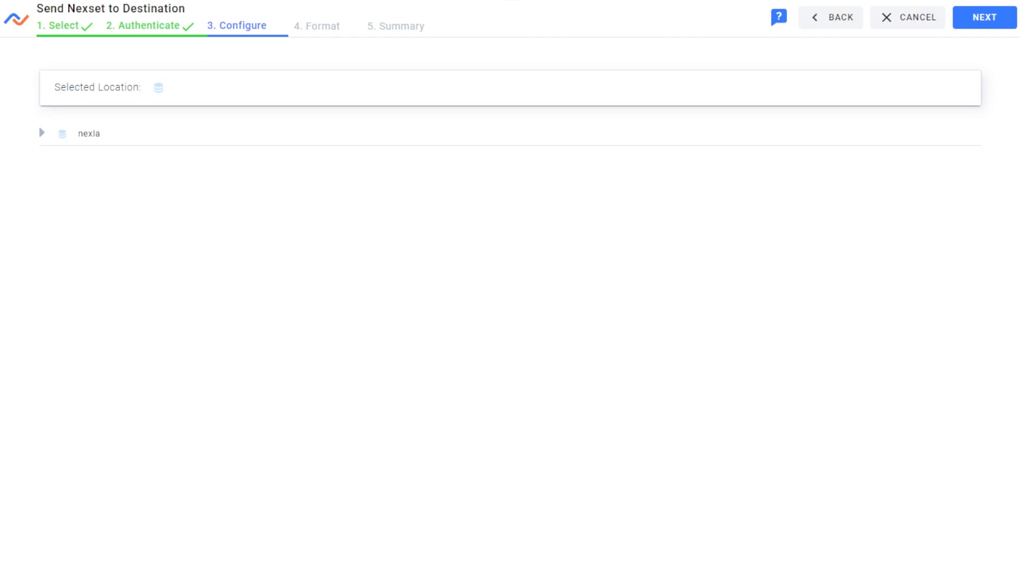
click(93, 137)
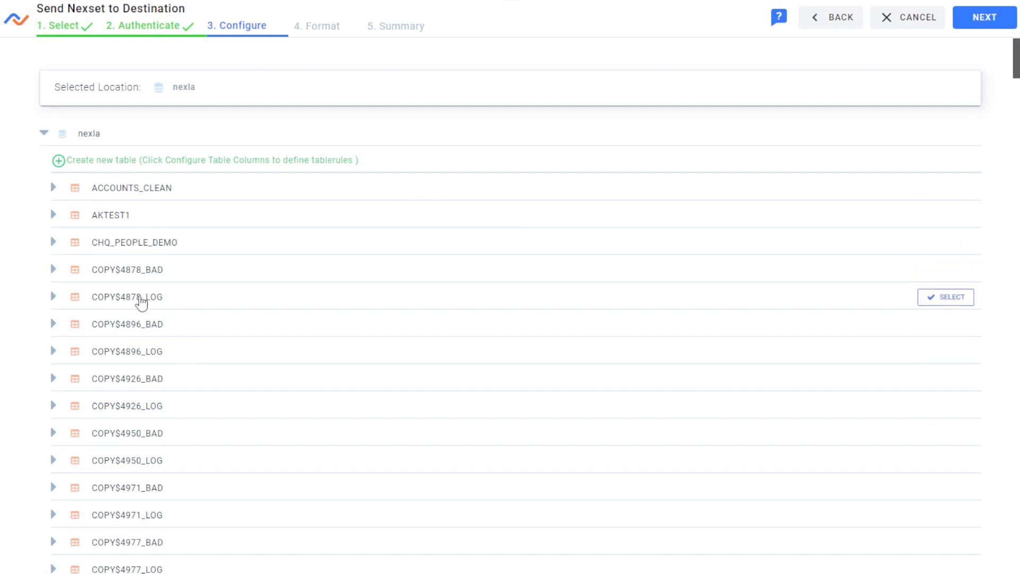
Step: Inspect the columns of the existing CHQ_PEOPLE_DEMO and CUSTOMER_DIMENSION tables in the nexla database
click(115, 244)
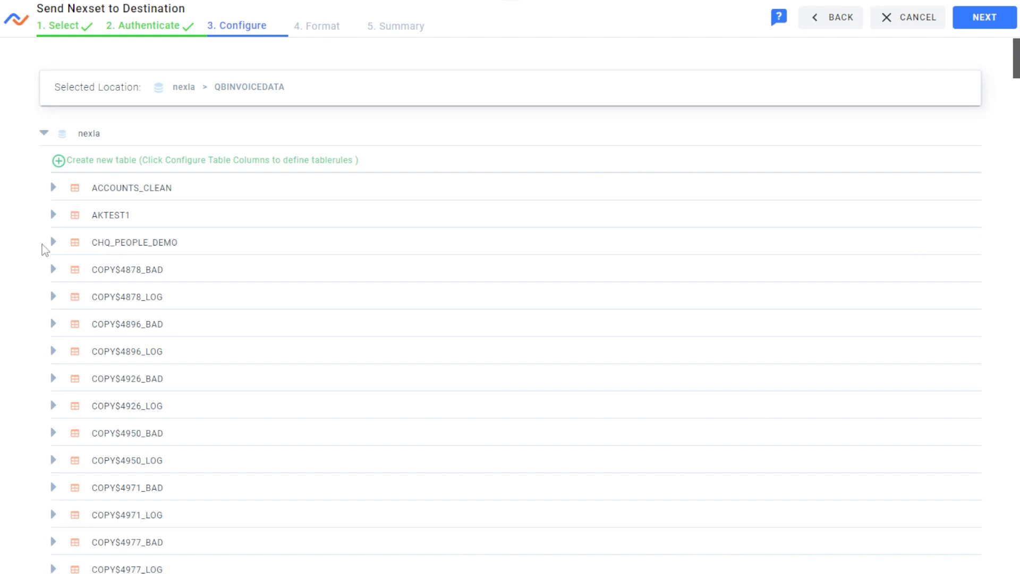
click(52, 244)
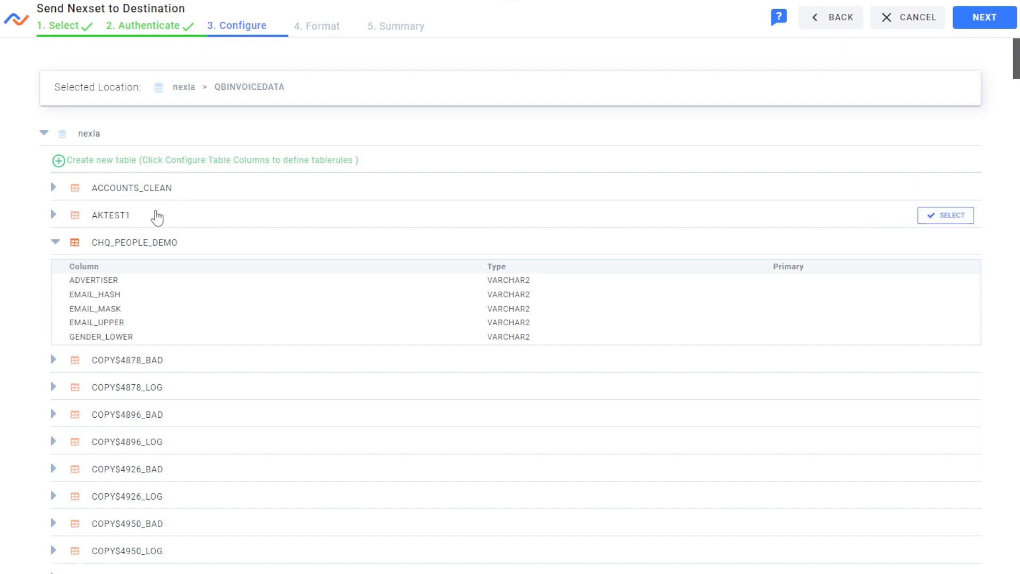
scroll(152, 203, down, 8)
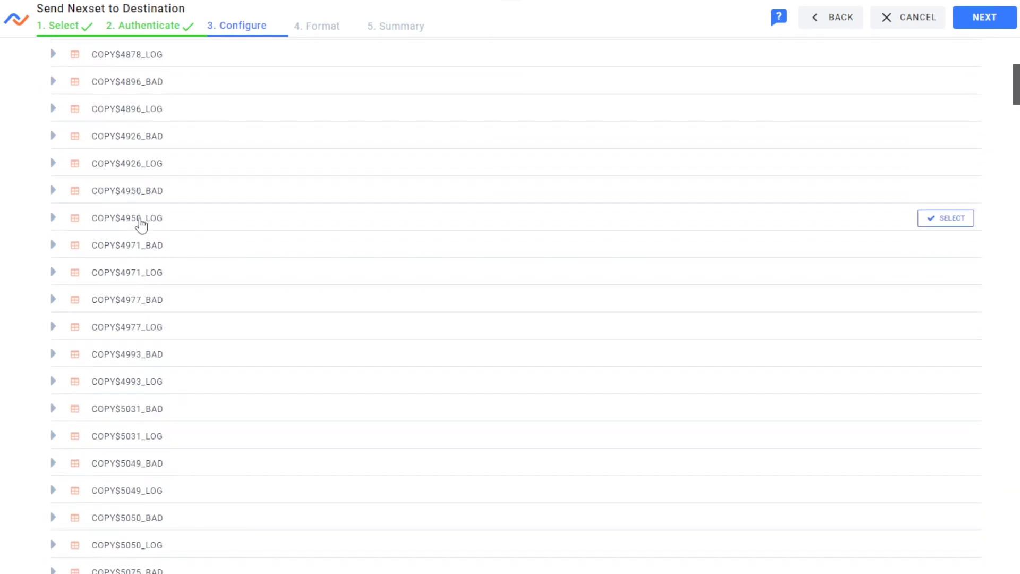
scroll(141, 244, down, 18)
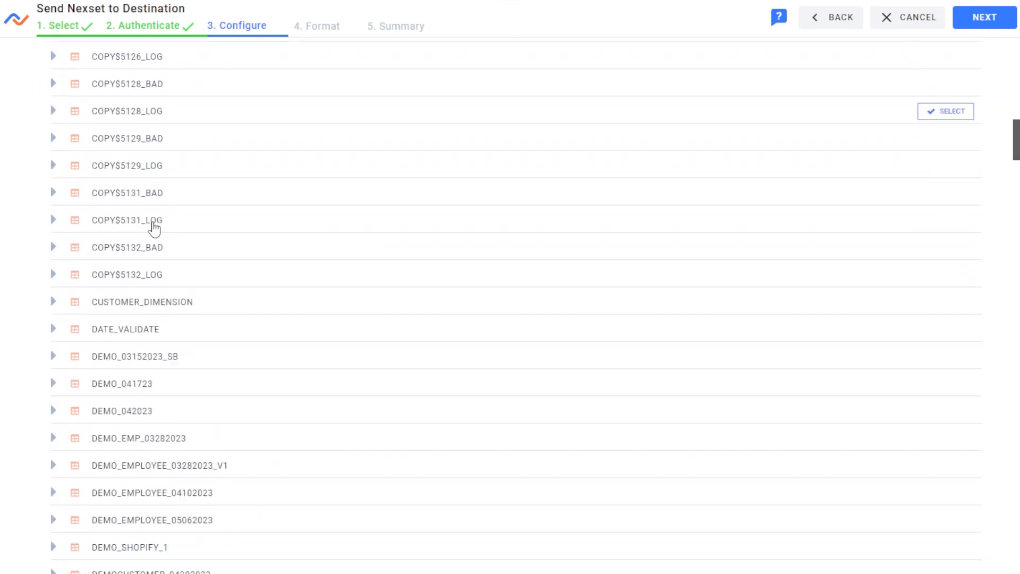
click(155, 126)
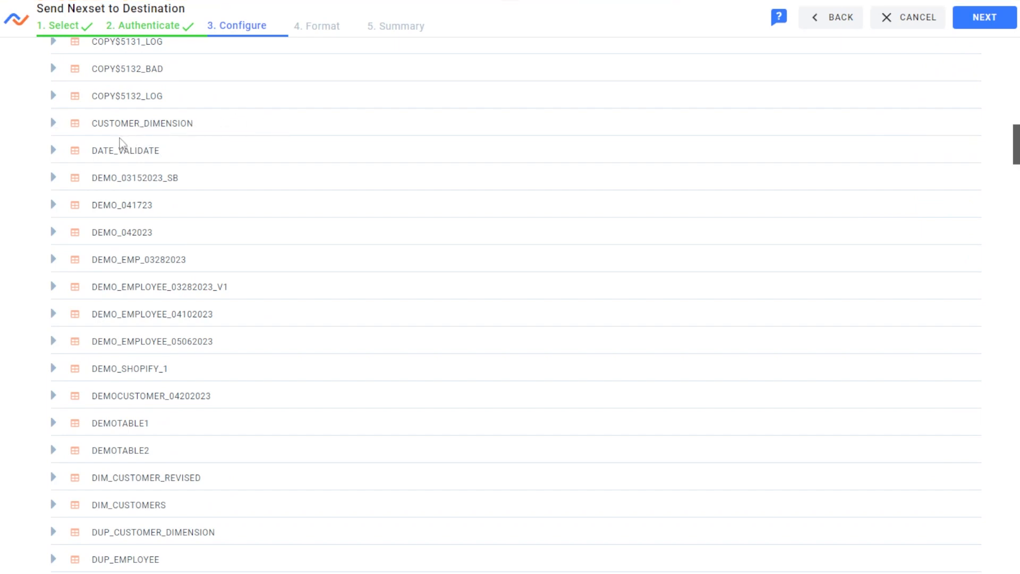
click(98, 132)
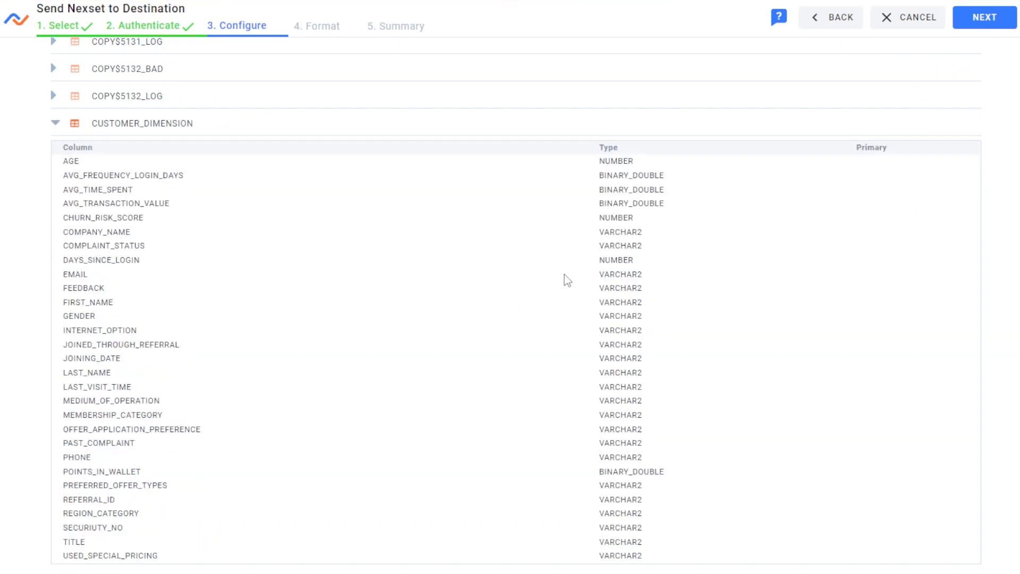
Step: Choose CUSTOMER_DIMENSION as the destination table and continue to its format settings
scroll(612, 190, down, 2)
mouse_move(949, 56)
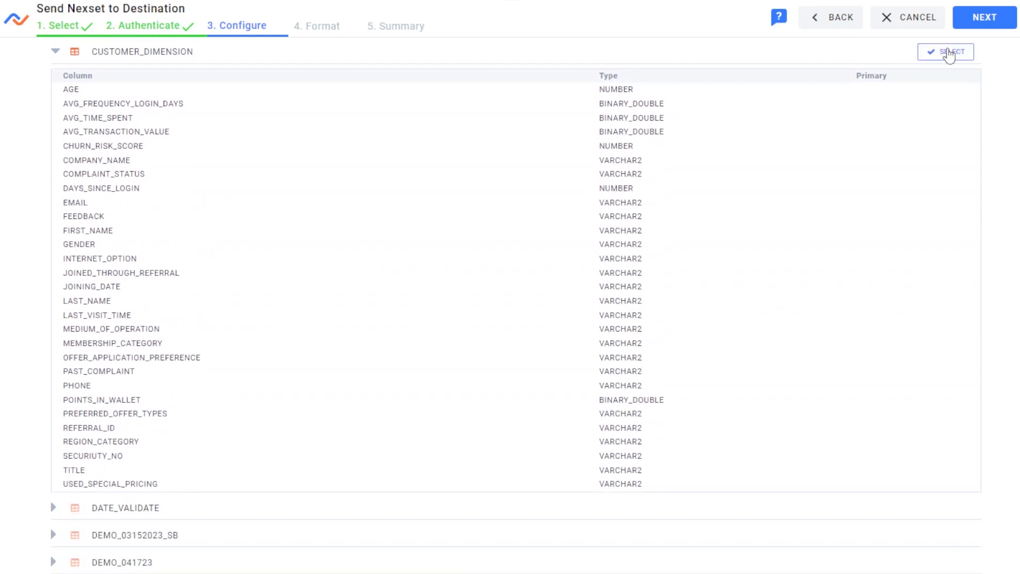
click(949, 53)
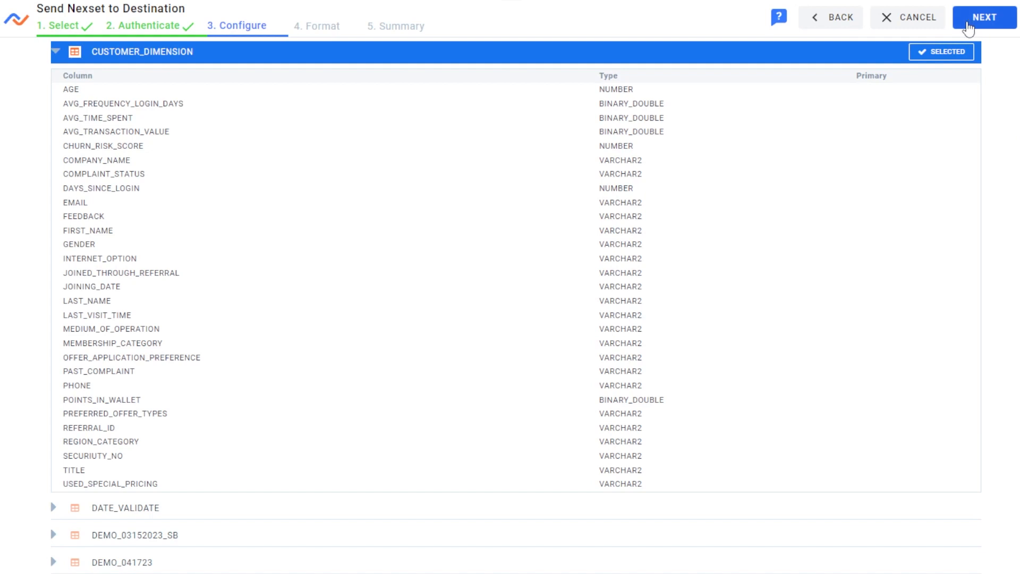
click(985, 19)
scroll(790, 137, up, 10)
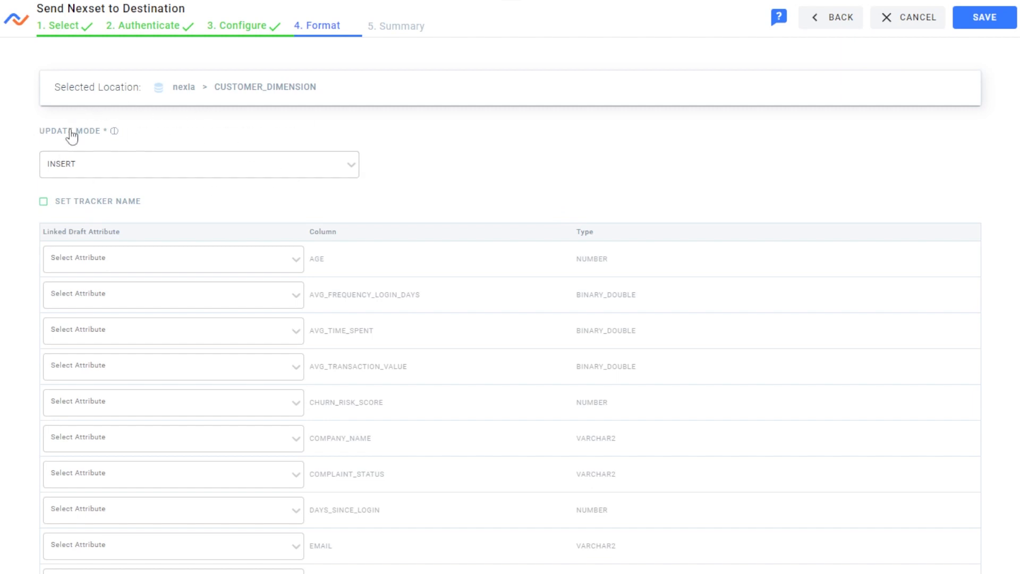
Step: Set the CUSTOMER_DIMENSION update mode to INSERT and look through the table's columns available for mapping
click(83, 167)
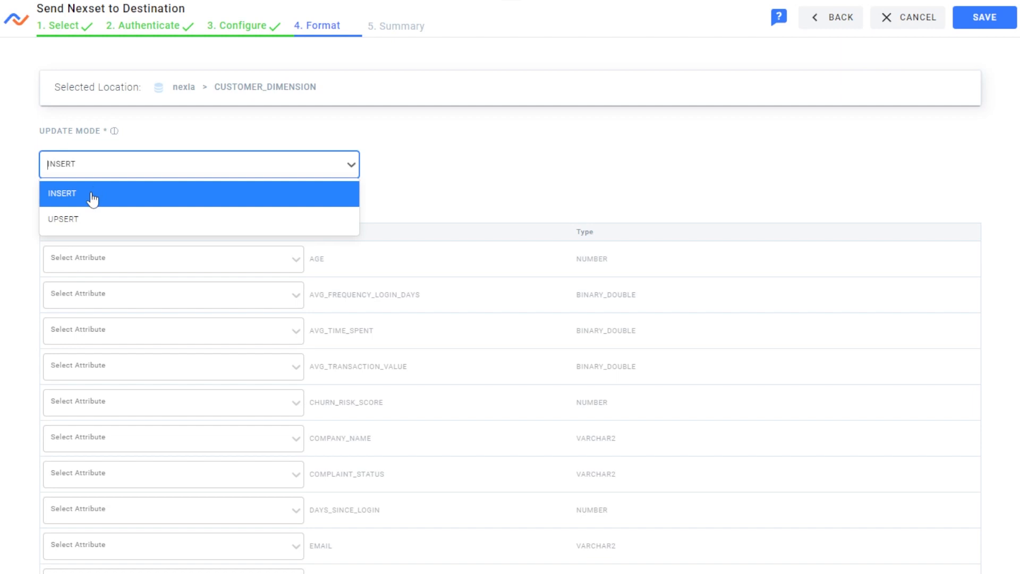
click(151, 202)
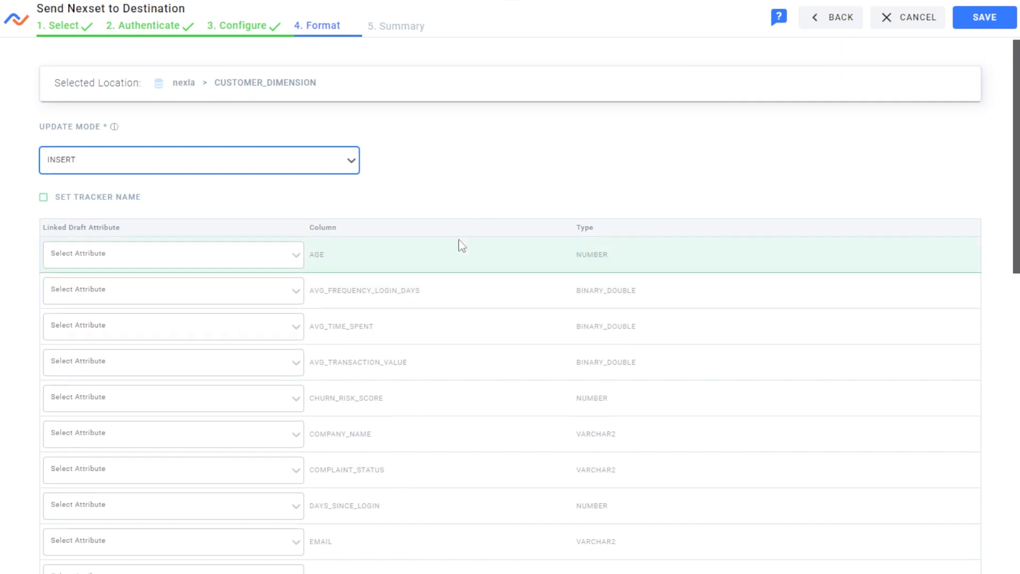
scroll(447, 246, down, 12)
scroll(423, 287, up, 12)
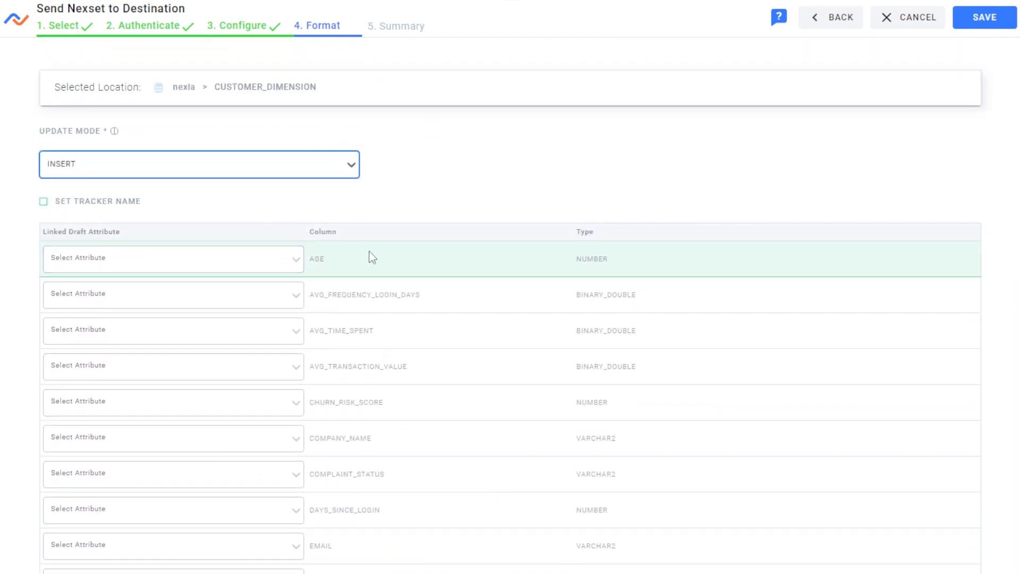
Step: Link the Customer Name attribute to the AGE column and another attribute to AVG_FREQUENCY_LOGIN_DAYS
click(320, 255)
click(282, 265)
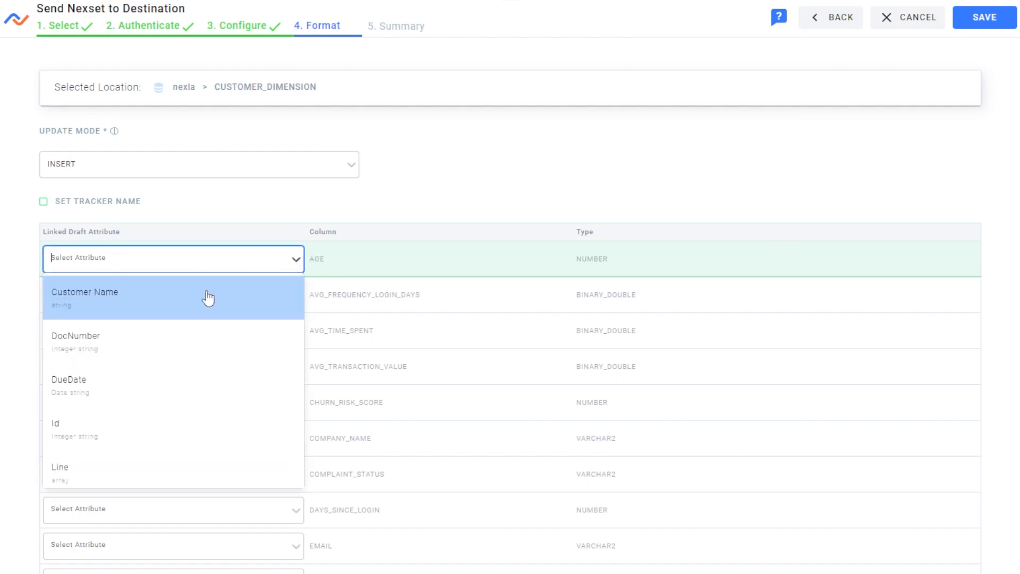
click(208, 298)
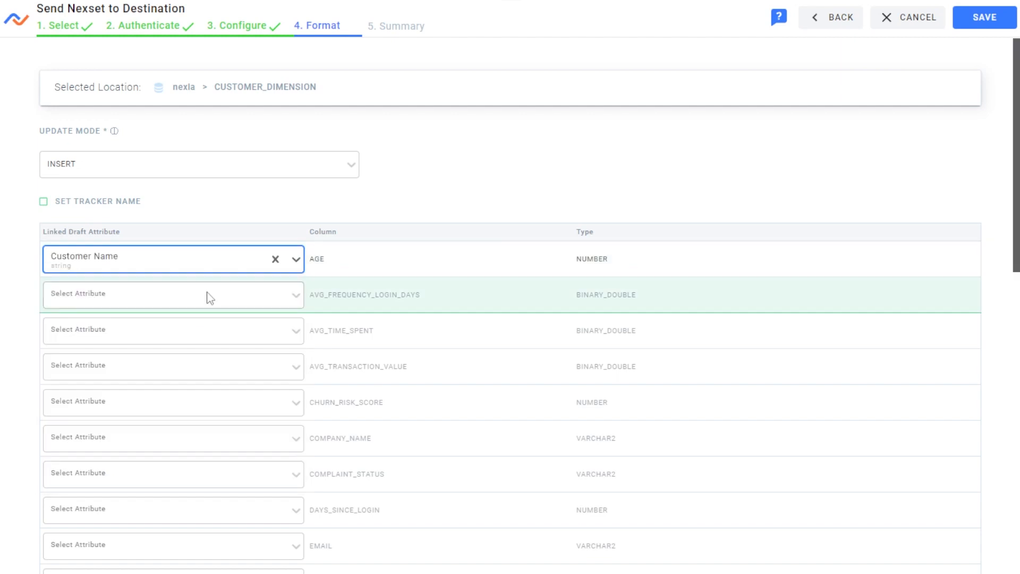
click(276, 307)
click(194, 388)
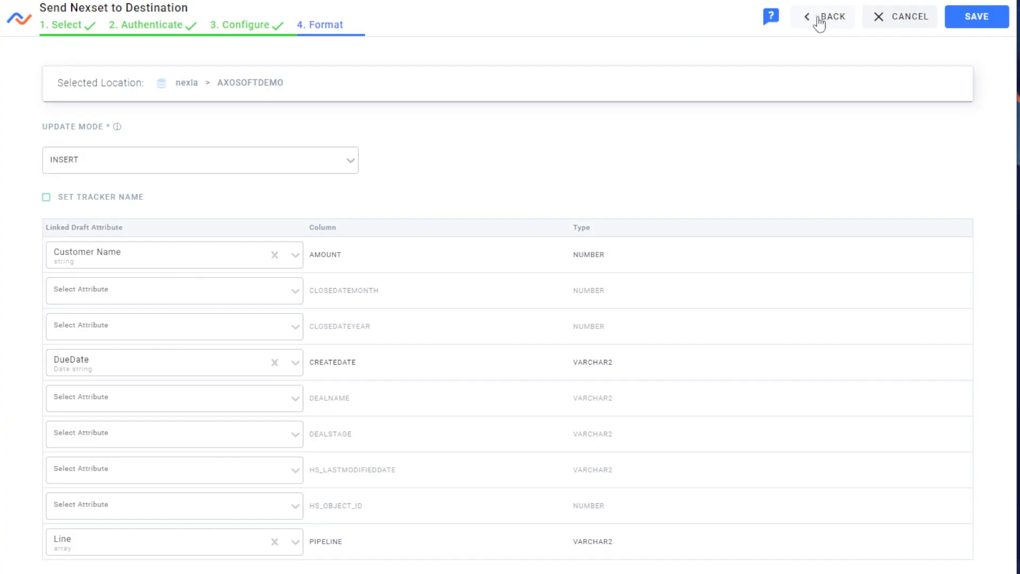
Step: Return to the table selection, choose to create a new table instead, and name it QUICKBOOKSTONSAW
click(818, 19)
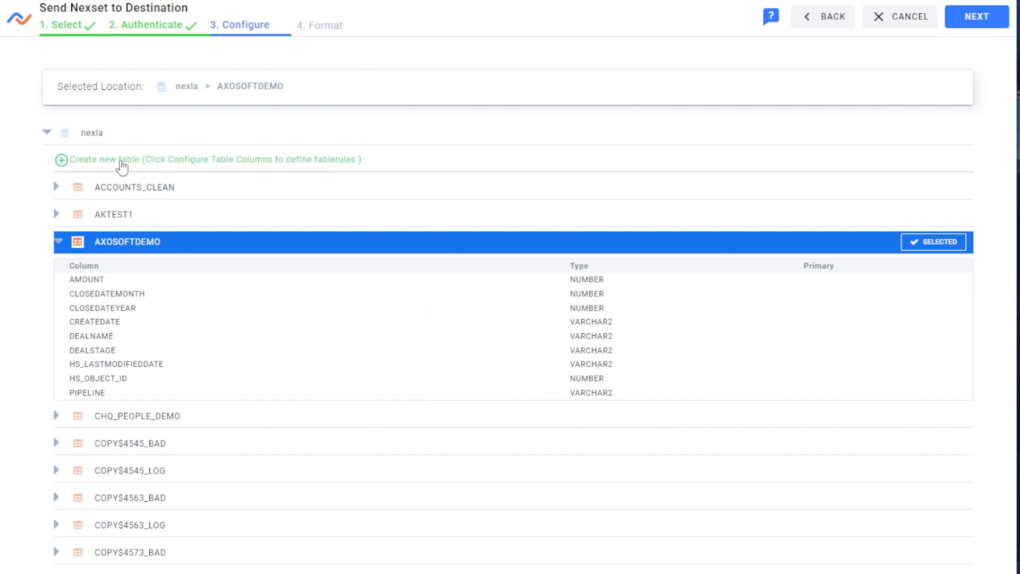
click(121, 166)
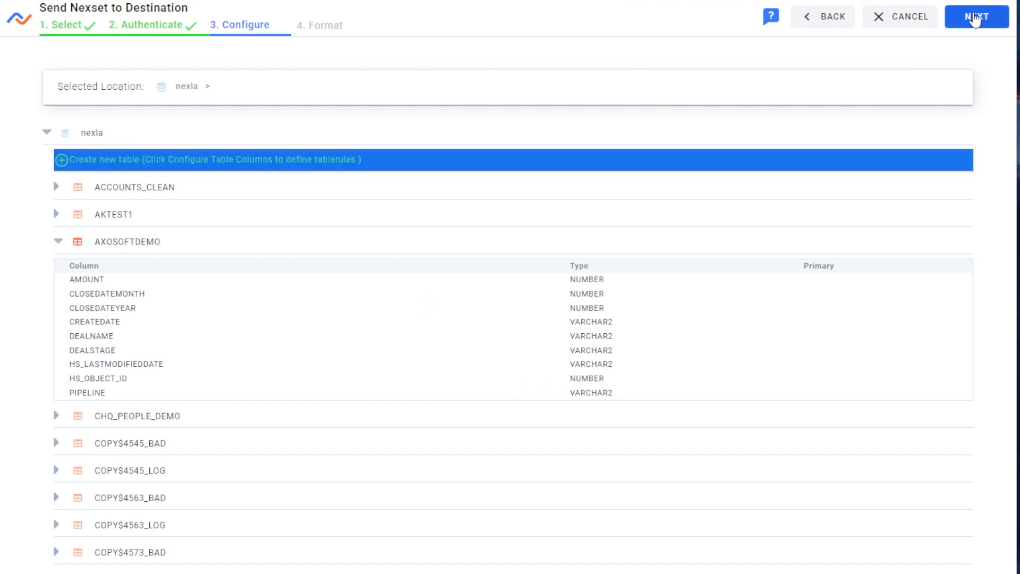
click(976, 18)
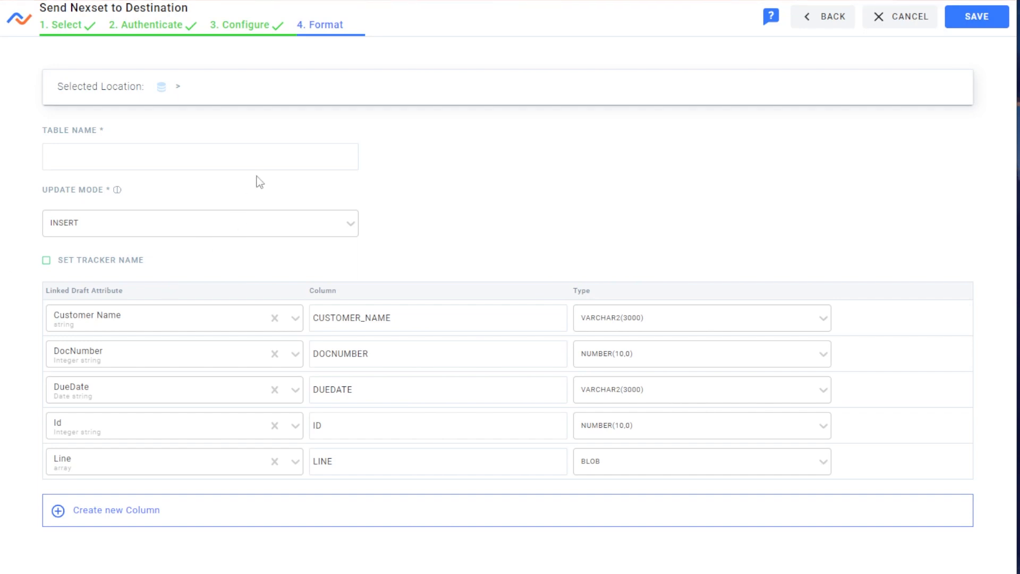
click(255, 156)
text(QUICKBOOKSTONSAW)
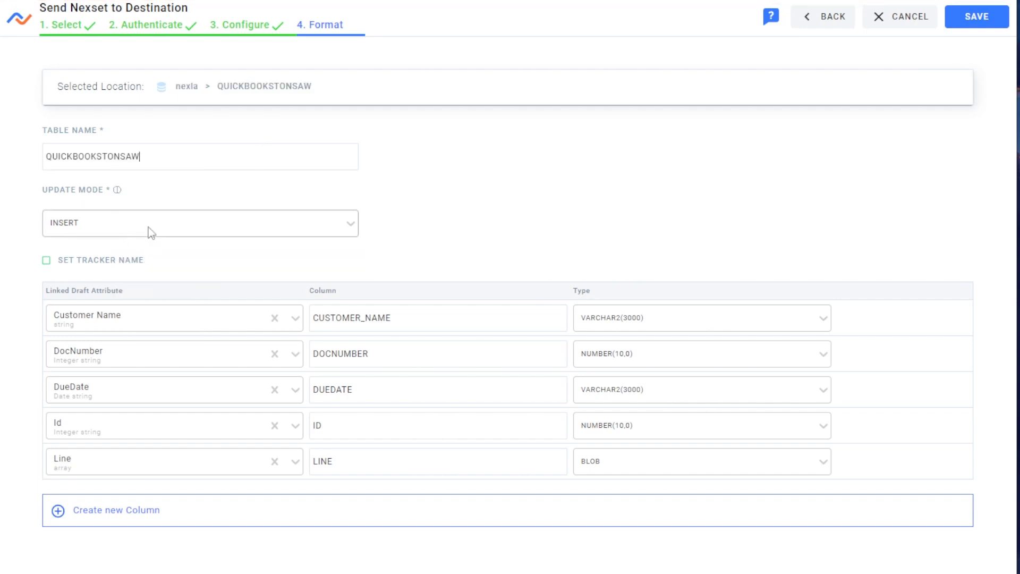
Step: Check the data types offered for the CUSTOMER_NAME column, keep VARCHAR2(3000), and save the destination
mouse_move(312, 310)
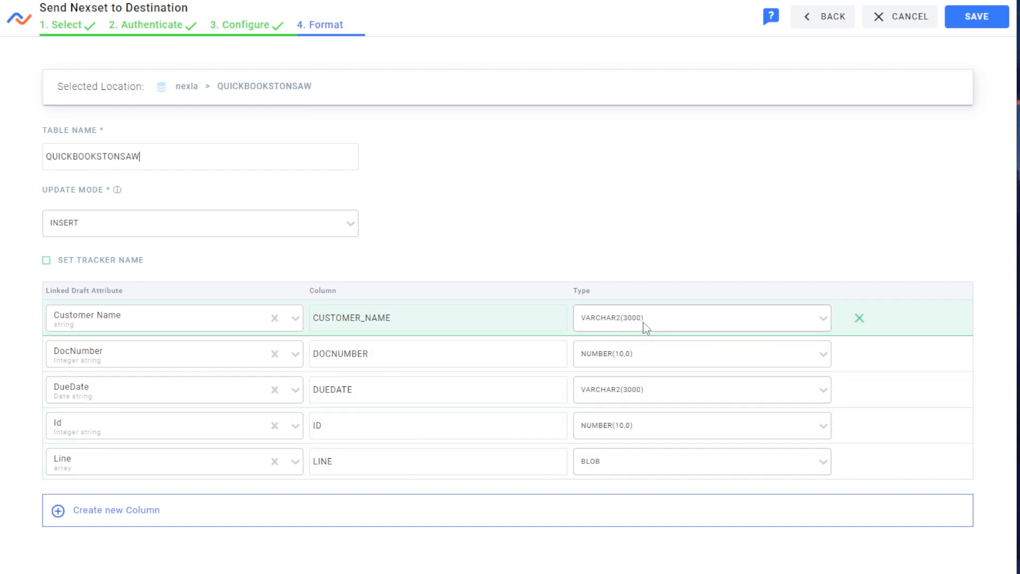
click(768, 319)
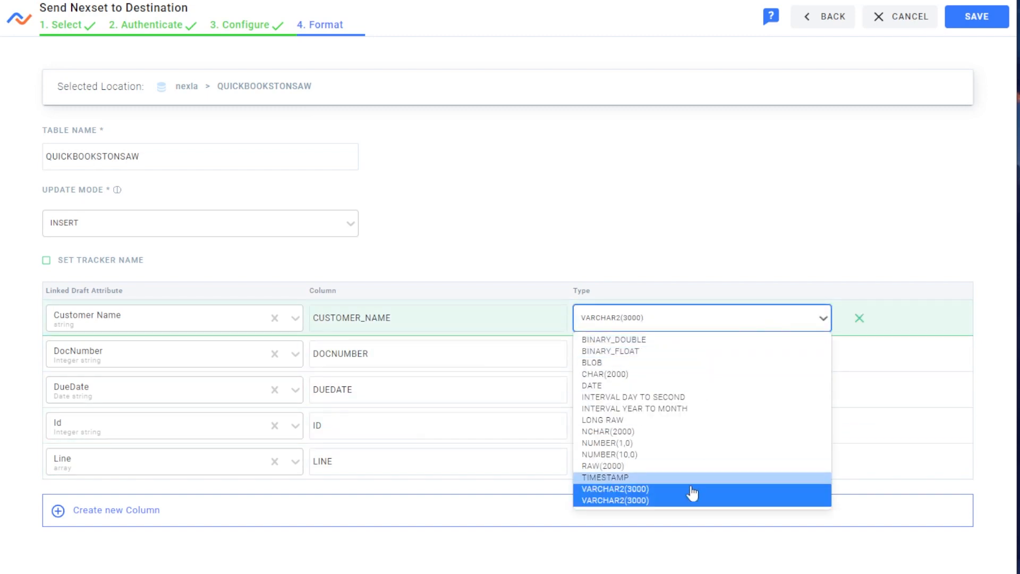
click(677, 318)
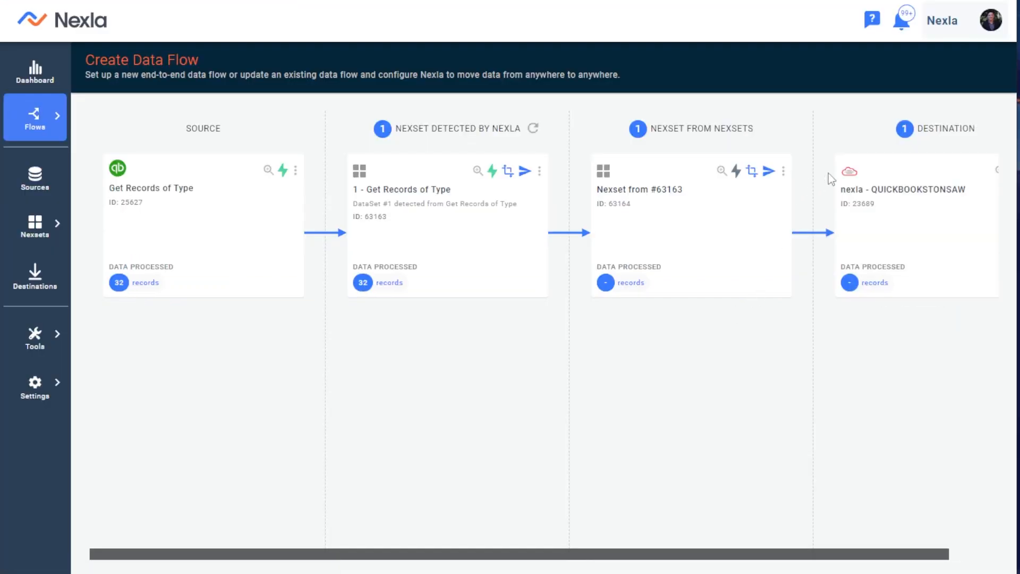
Step: Activate the nexla - QUICKBOOKSTONSAW destination and the Nexset from #63163 that feeds it
scroll(845, 266, right, 2)
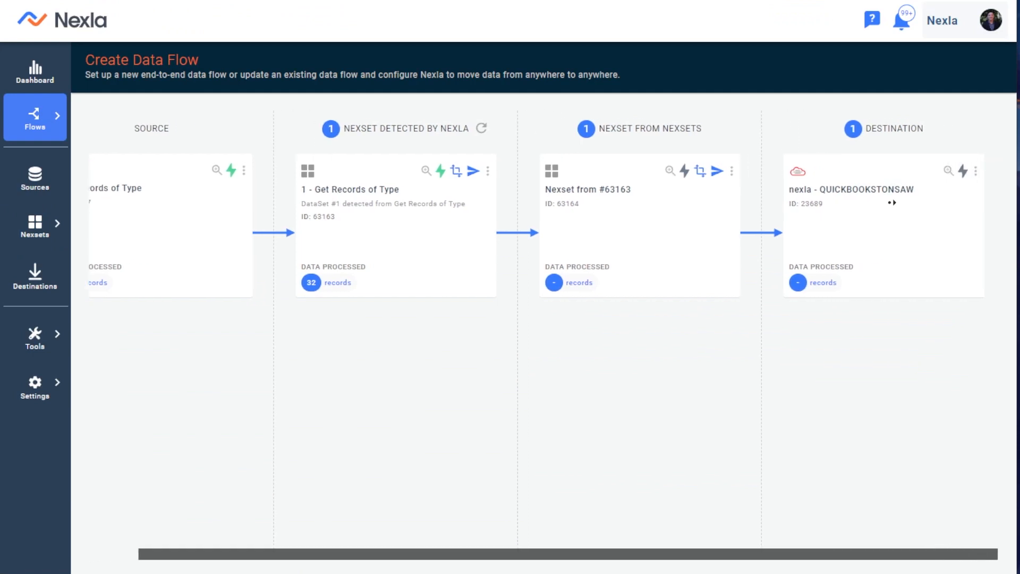
click(976, 170)
click(933, 211)
click(732, 171)
click(724, 212)
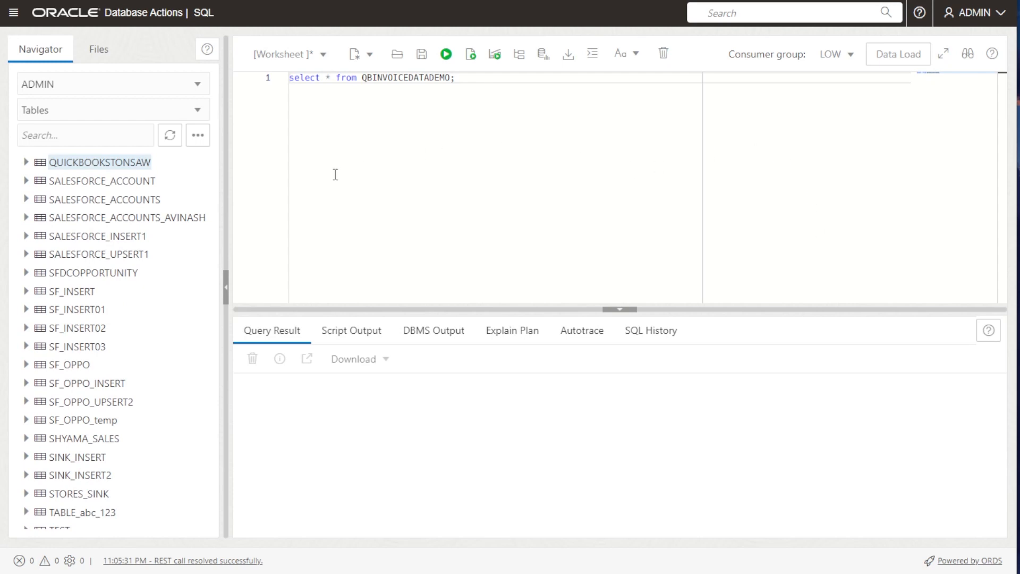
Step: Switch to Oracle Database Actions and expand the columns of the QUICKBOOKSTONSAW table
click(87, 165)
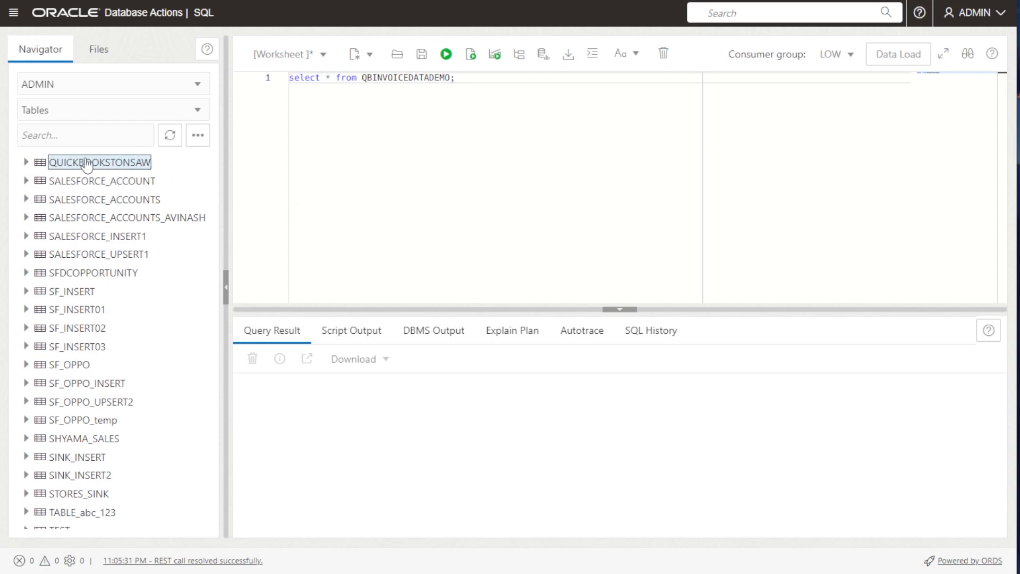
click(25, 162)
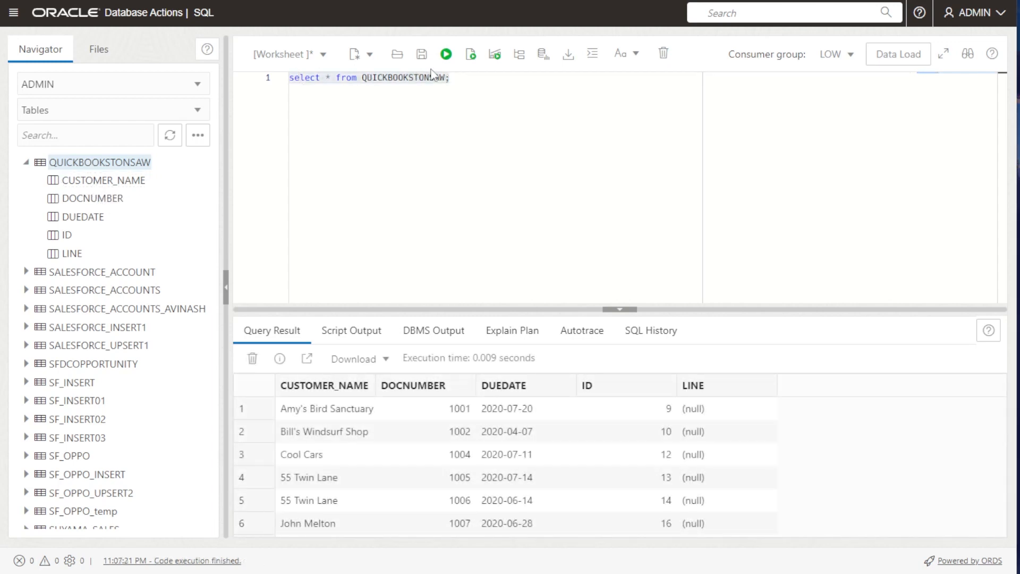
Step: Run "select * from QUICKBOOKSTONSAW;" and review the invoice rows written to the table
click(446, 58)
scroll(335, 468, down, 3)
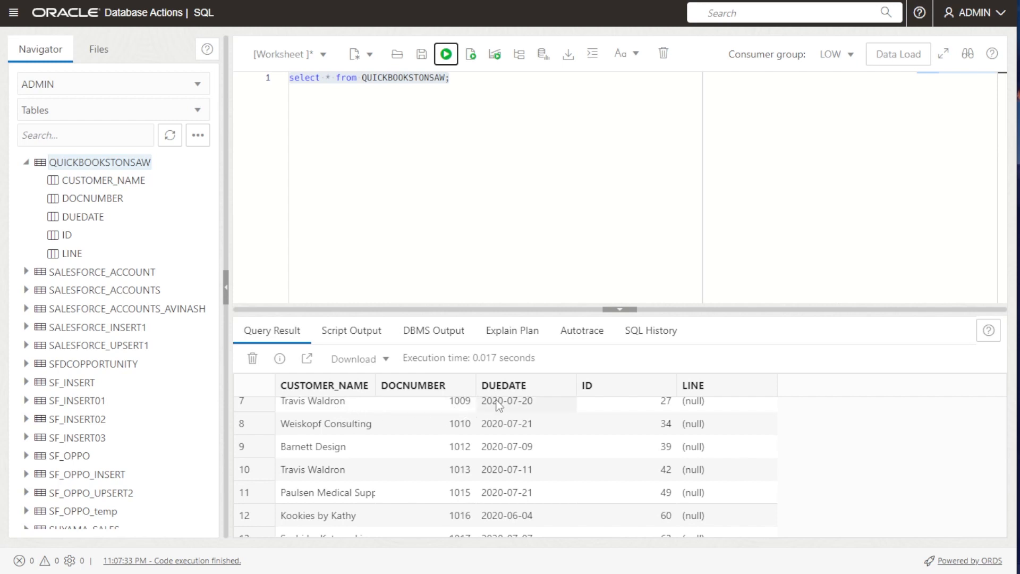
scroll(590, 412, up, 3)
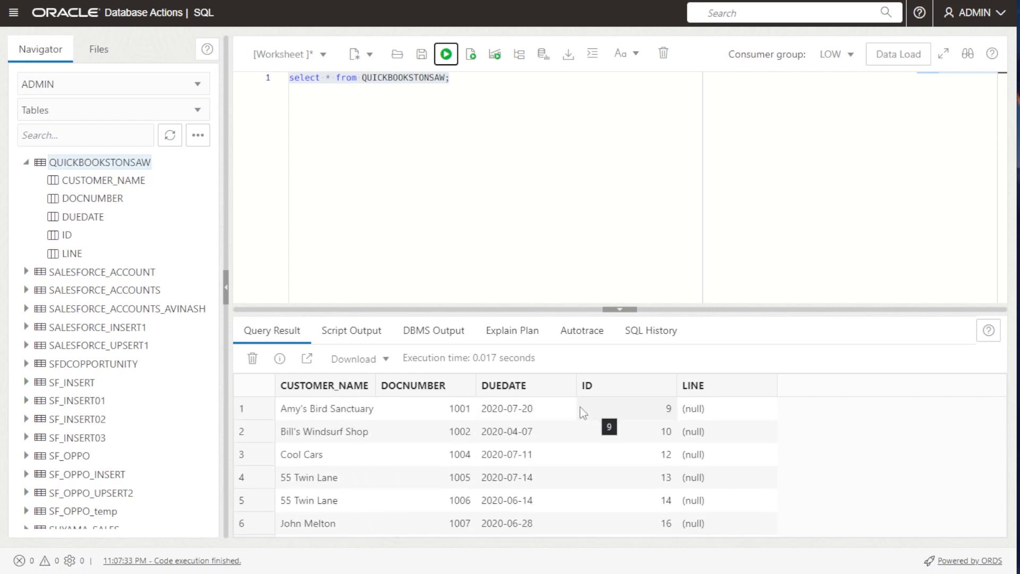
scroll(595, 415, down, 6)
scroll(600, 446, down, 5)
scroll(596, 444, up, 10)
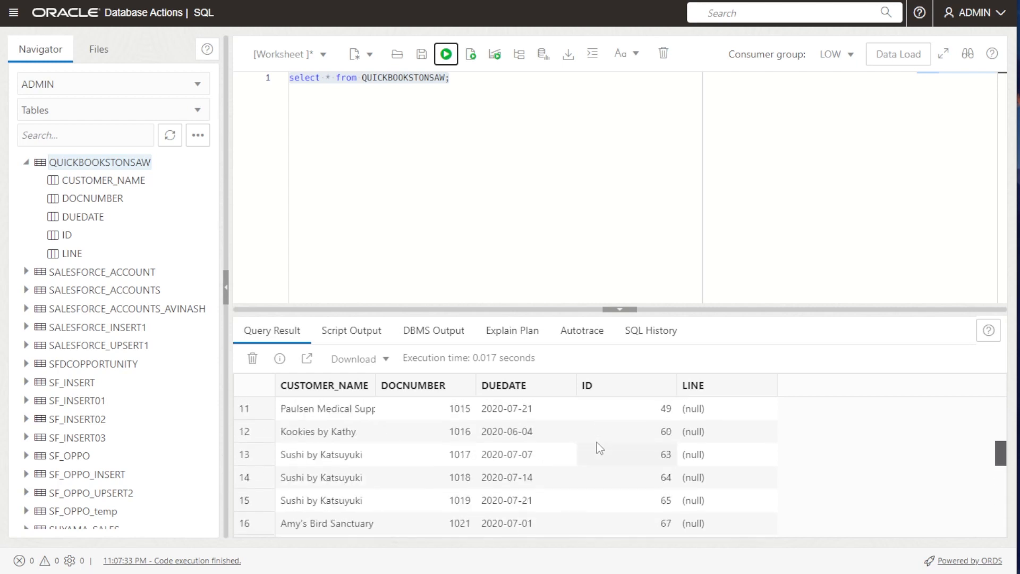